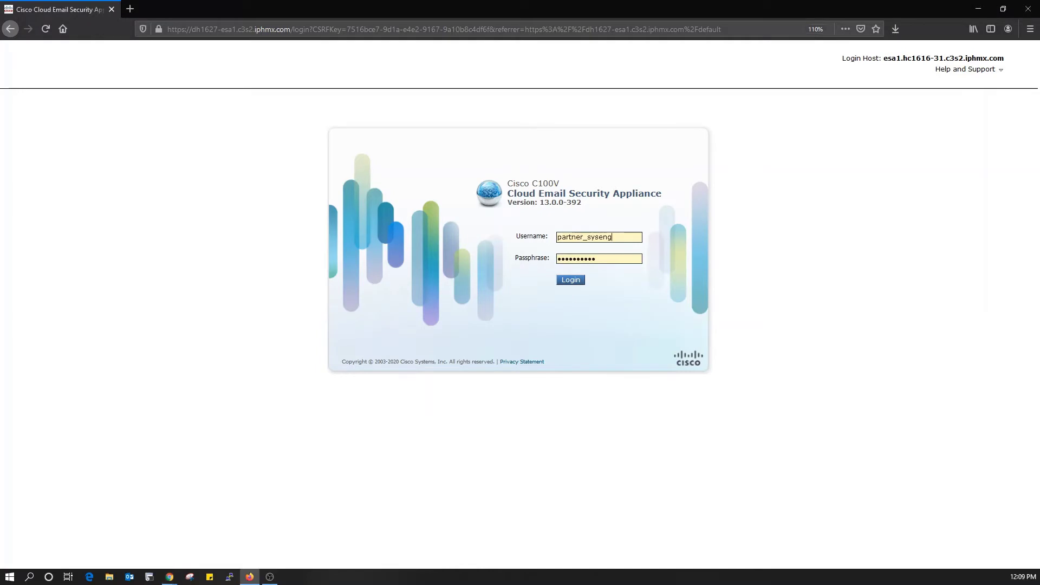
Log in to the Cloud Email Security Appliance with the prefilled credentials and open its SAML settings for UI login
{"action": "left_click", "coordinate": [571, 280]}
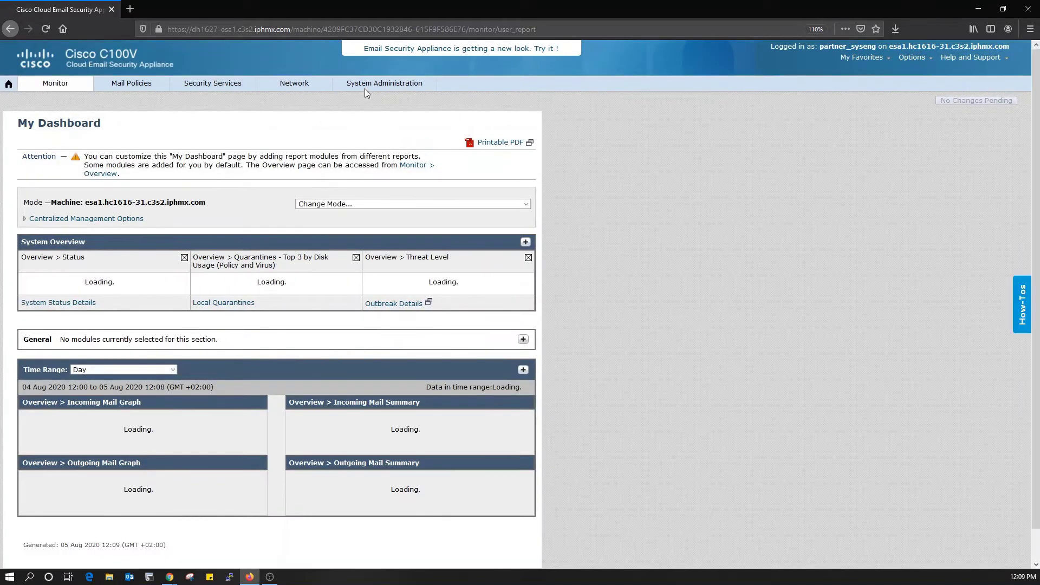
{"action": "mouse_move", "coordinate": [369, 87]}
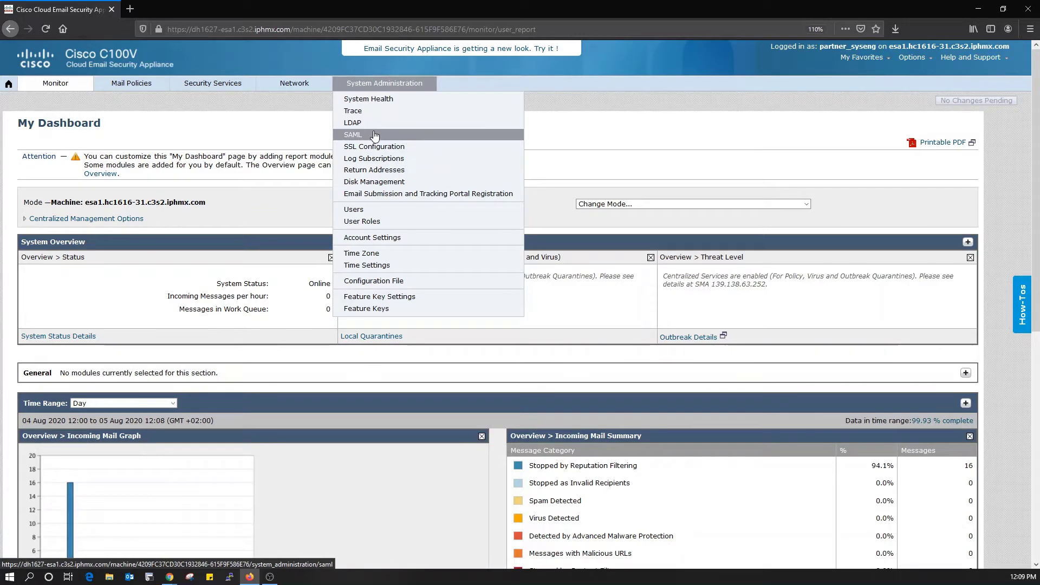
{"action": "left_click", "coordinate": [375, 135]}
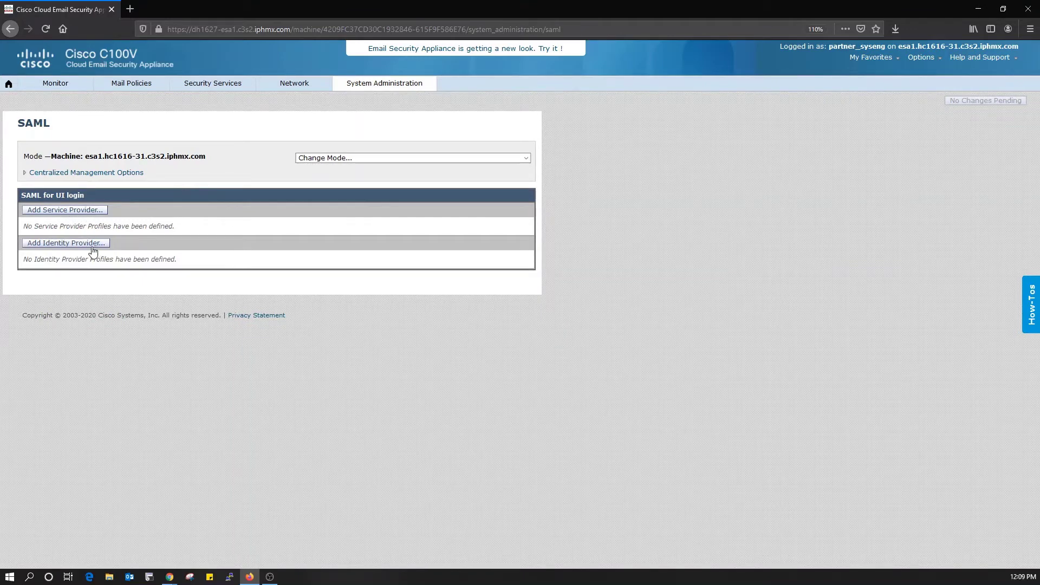
{"action": "left_click_drag", "start_coordinate": [92, 195], "coordinate": [12, 197]}
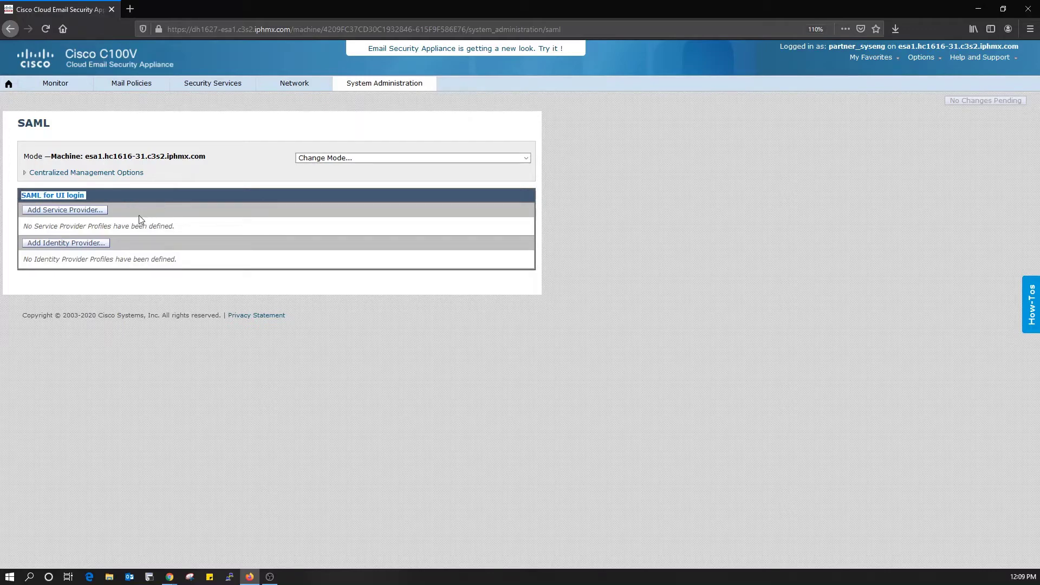
Add a SAML service provider with the profile name Cisco CES1
{"action": "left_click", "coordinate": [72, 213]}
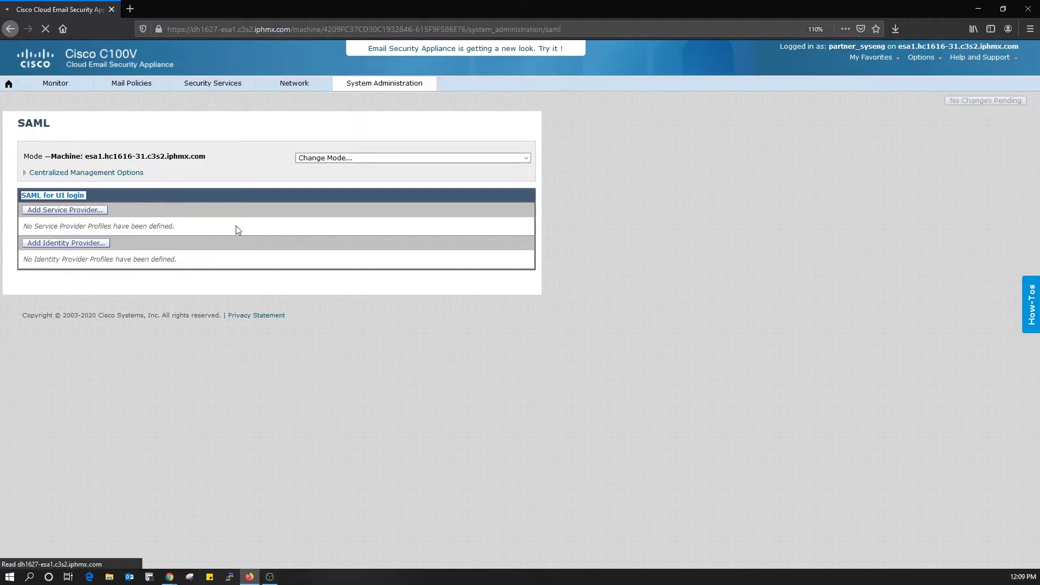
{"action": "type", "text": "C"}
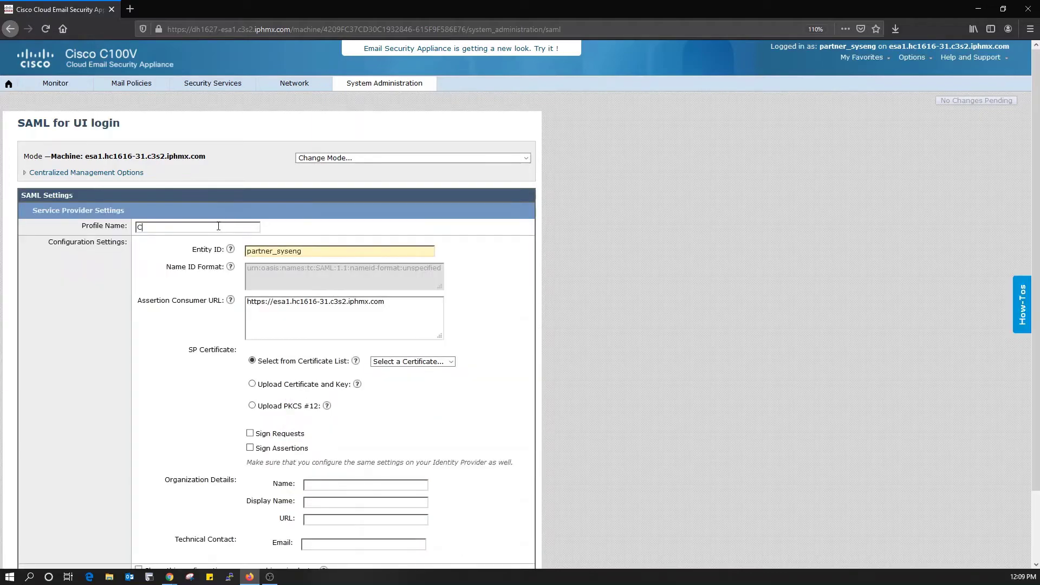
{"action": "type", "text": "isco CES"}
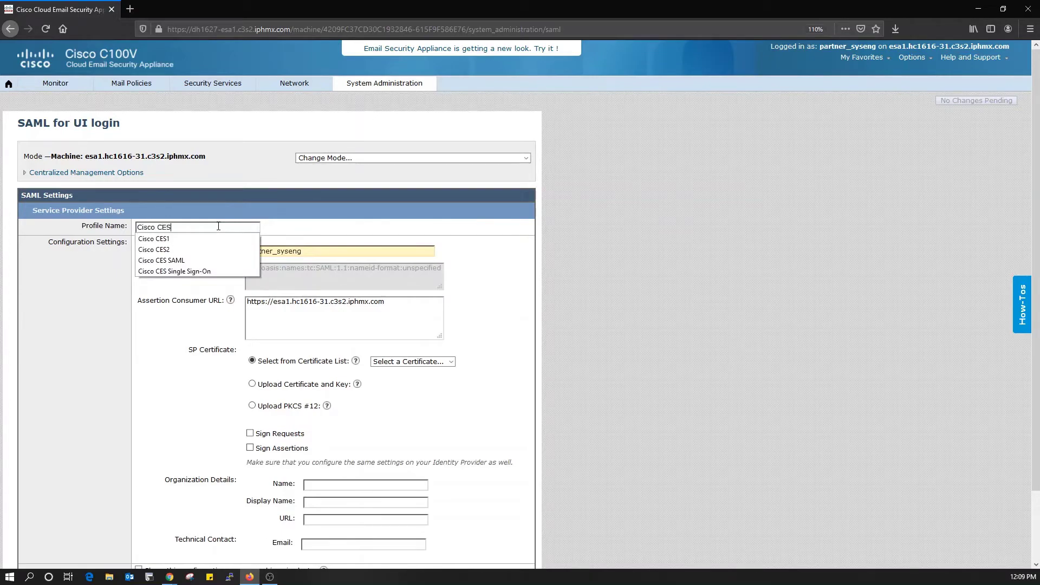
{"action": "type", "text": "1"}
{"action": "left_click", "coordinate": [283, 203]}
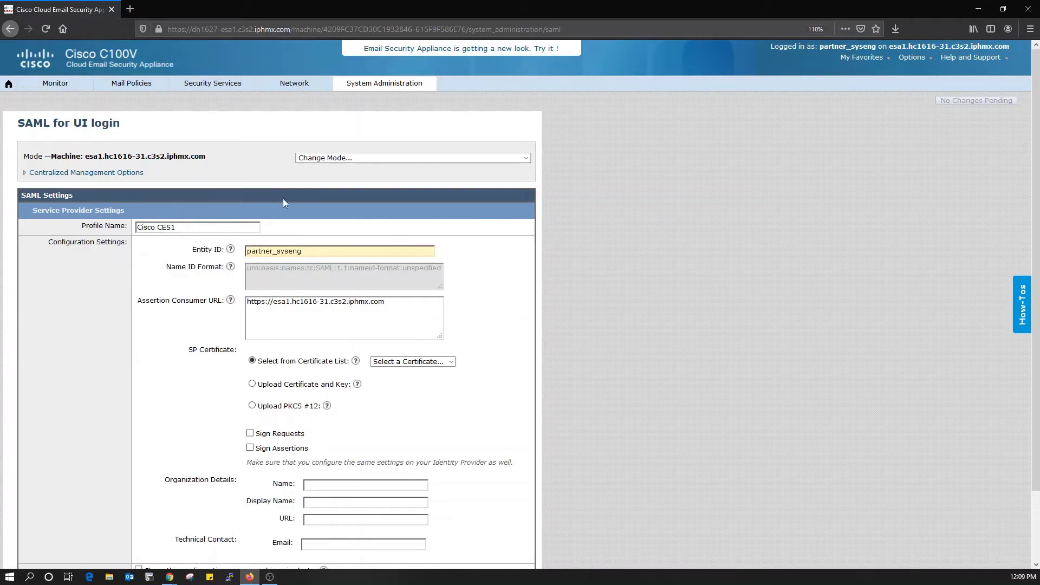
Replace the service provider's Entity ID with the host name from the page address, dh1627-esa1.c3s2.iphmx.com
{"action": "double_click", "coordinate": [311, 251]}
{"action": "left_click_drag", "start_coordinate": [192, 30], "coordinate": [290, 29]}
{"action": "key", "text": "ctrl+c"}
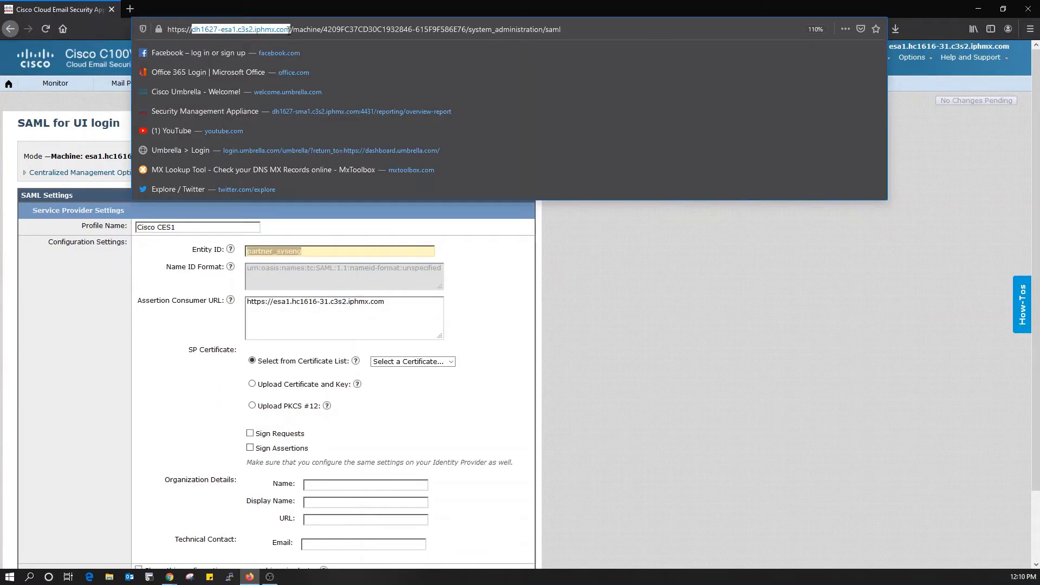
{"action": "left_click", "coordinate": [314, 250]}
{"action": "key", "text": "ctrl+v"}
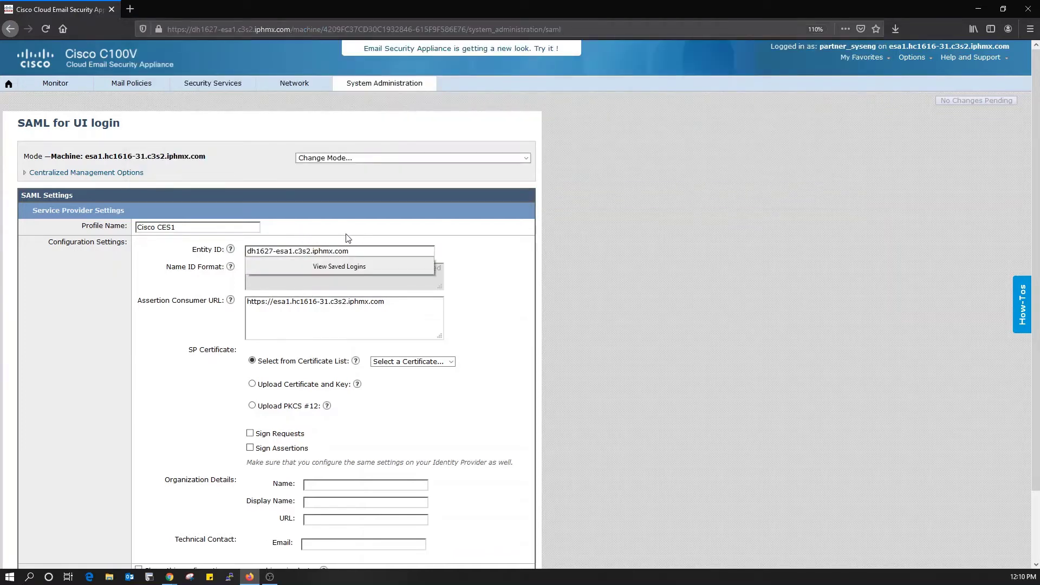
{"action": "left_click", "coordinate": [355, 234]}
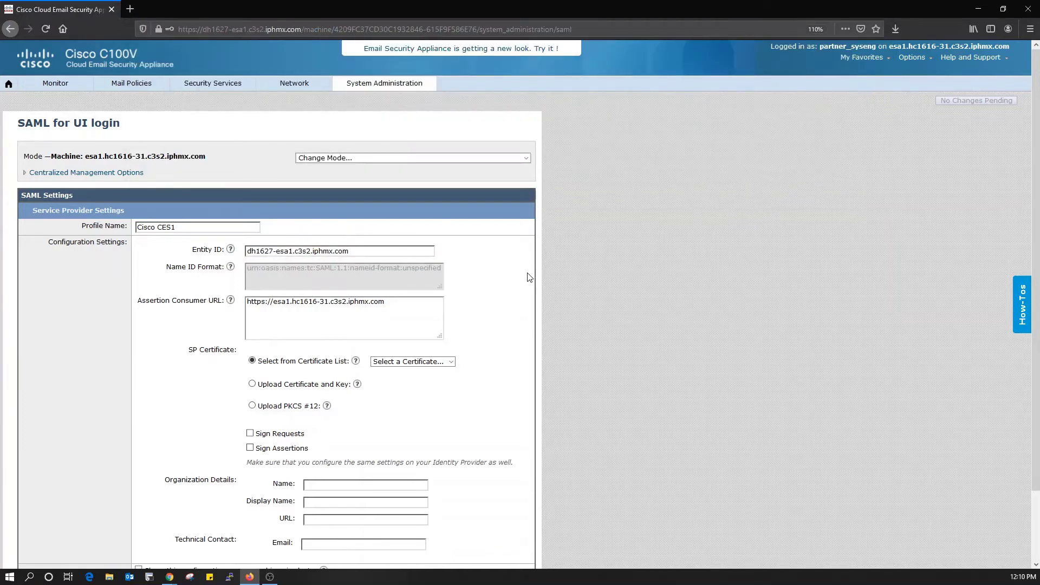
{"action": "triple_click", "coordinate": [275, 271]}
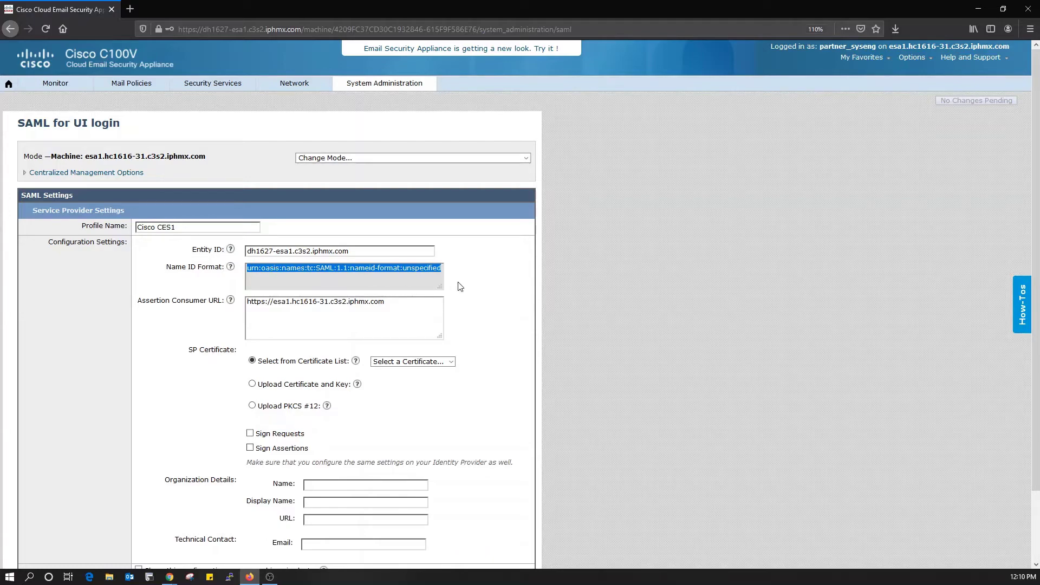
{"action": "left_click", "coordinate": [401, 311]}
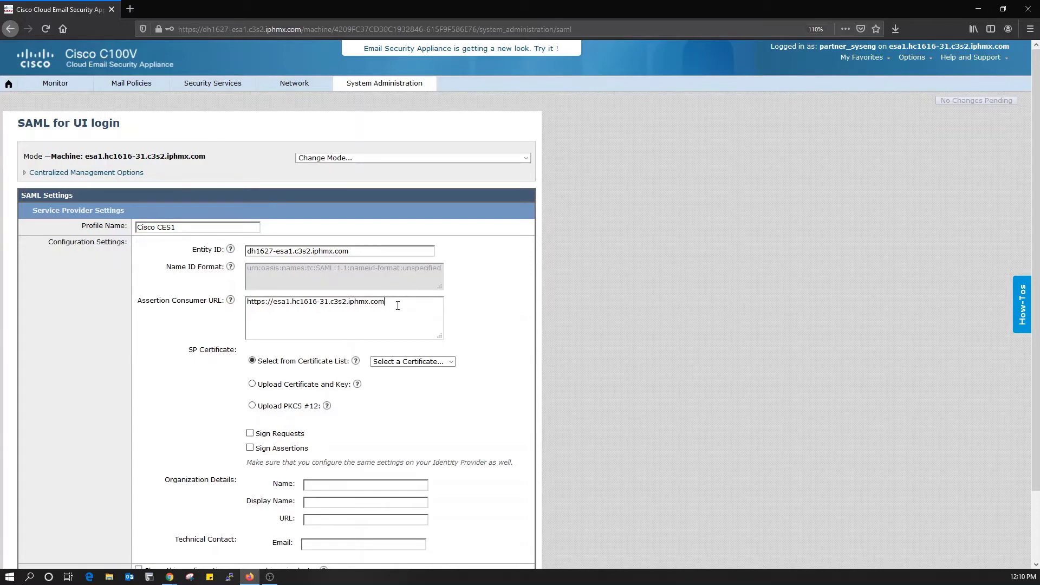
{"action": "left_click_drag", "start_coordinate": [386, 303], "coordinate": [277, 305]}
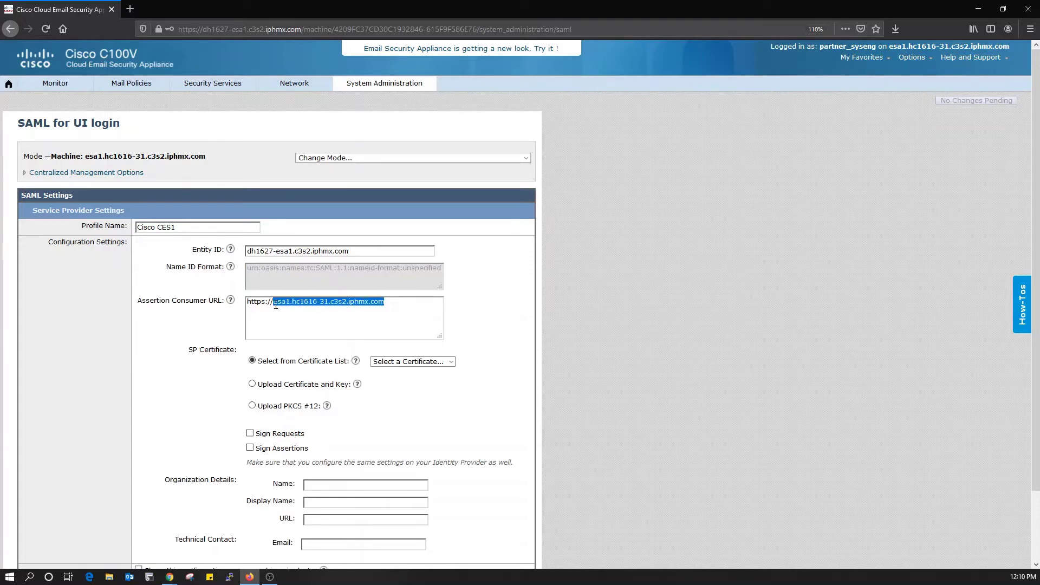
{"action": "type", "text": "dh1627-esa1.c3s2.iphmx.com"}
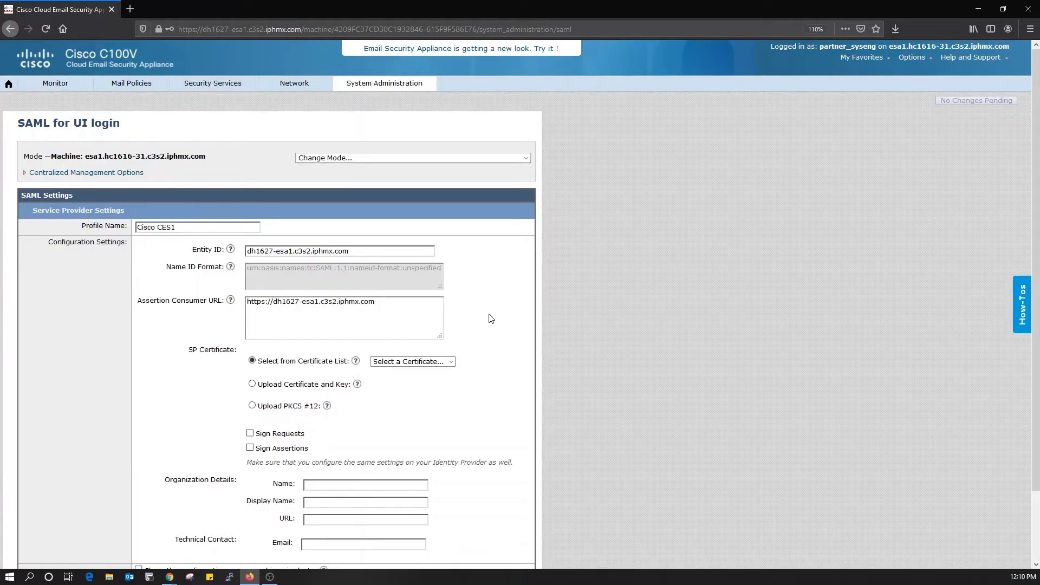
Choose ciscossl_signed_cert from the certificate list as the SP certificate
{"action": "scroll", "coordinate": [491, 318], "scroll_direction": "down", "scroll_amount": 2}
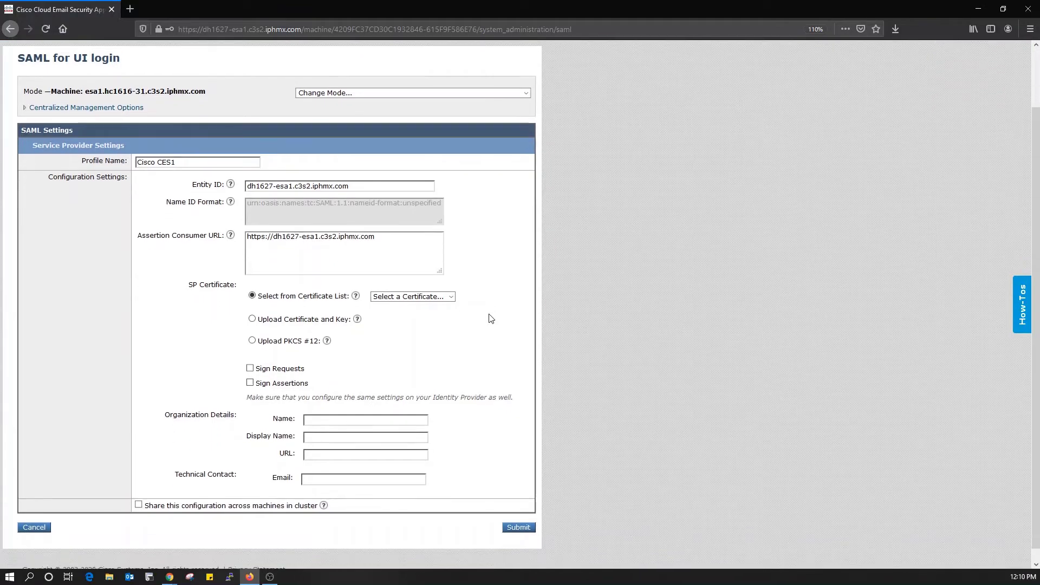
{"action": "left_click", "coordinate": [442, 298]}
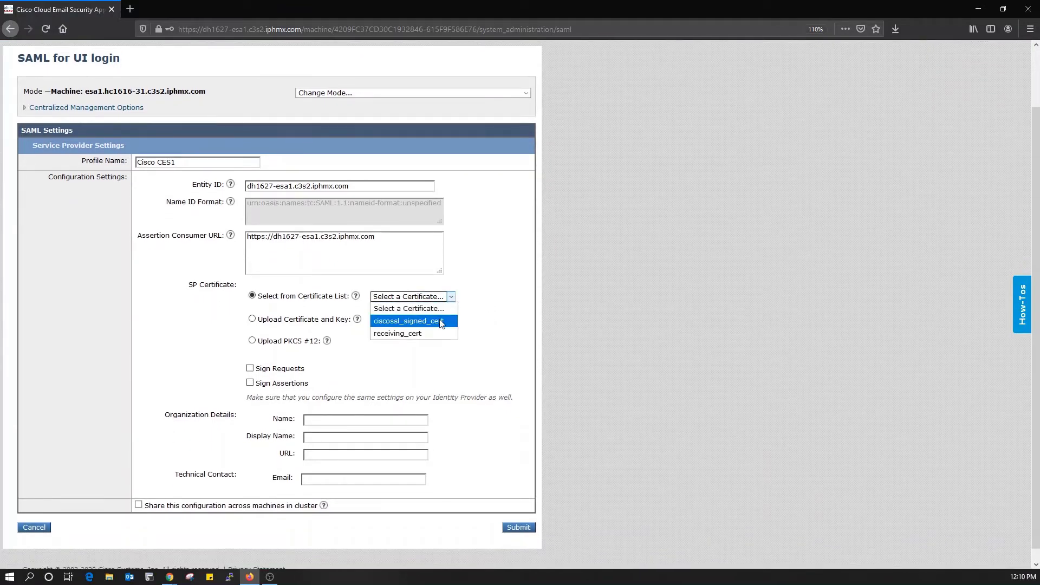
{"action": "left_click", "coordinate": [441, 324]}
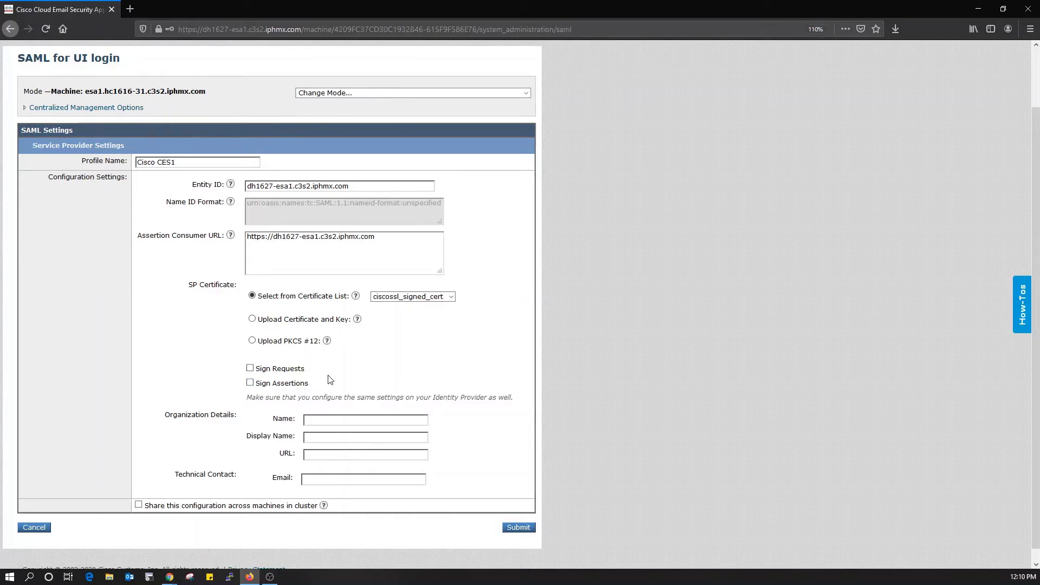
{"action": "left_click", "coordinate": [340, 423]}
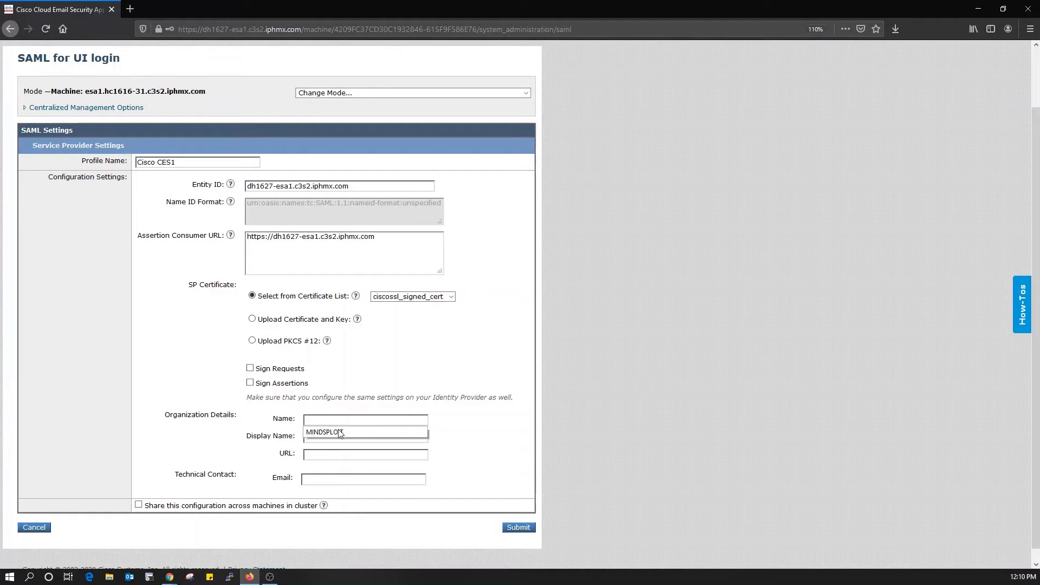
{"action": "left_click", "coordinate": [341, 433]}
{"action": "left_click", "coordinate": [341, 436]}
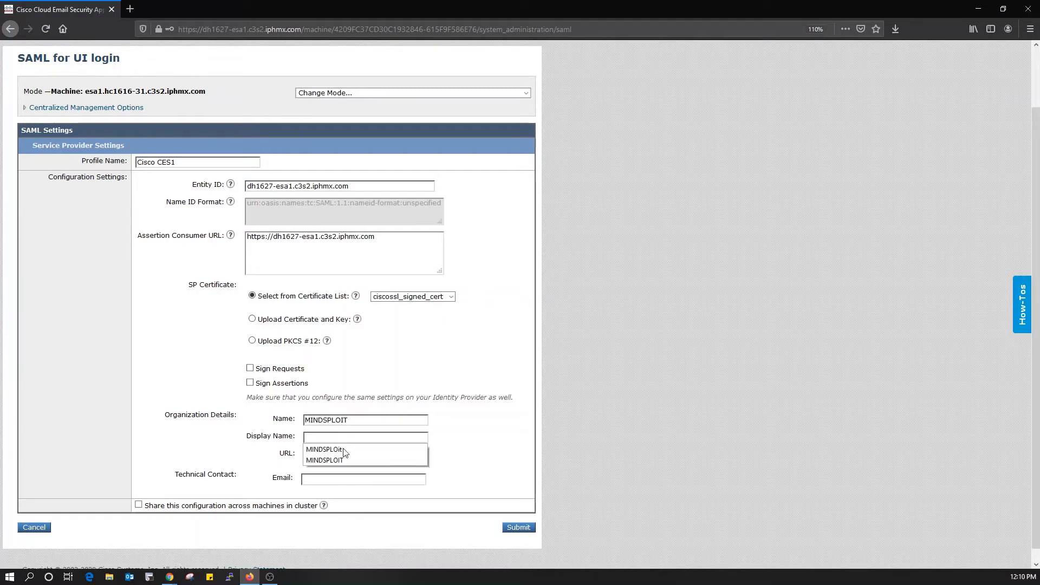
{"action": "left_click", "coordinate": [325, 461]}
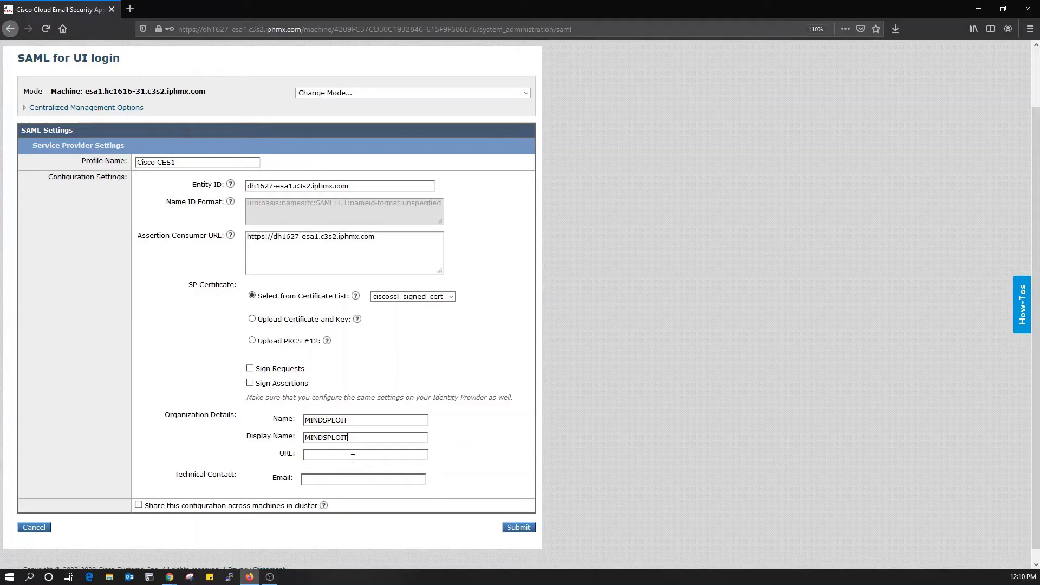
{"action": "left_click", "coordinate": [350, 456]}
{"action": "left_click", "coordinate": [353, 467]}
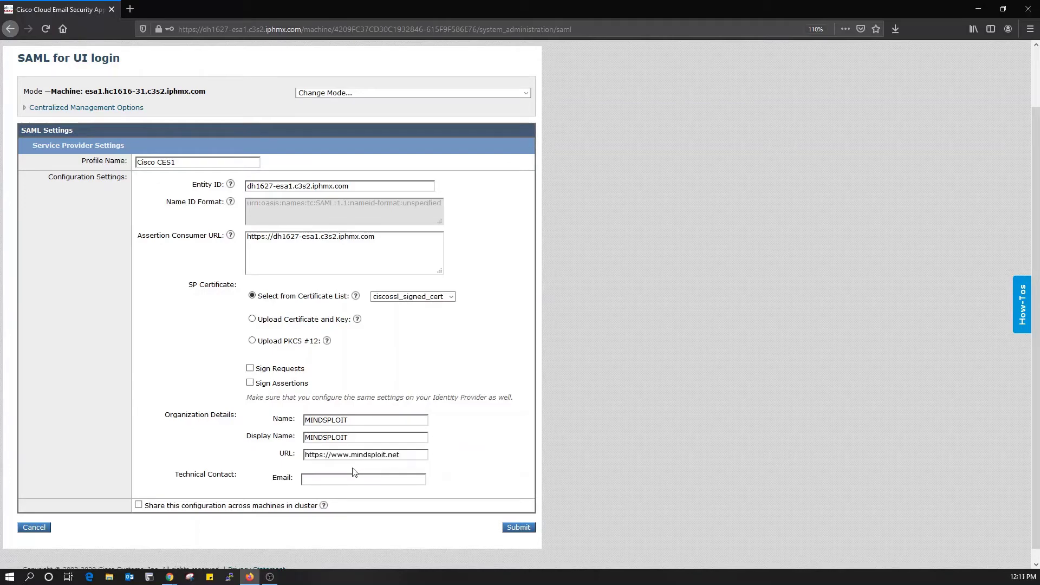
Fill in the technical contact's e-mail and submit the service provider profile
{"action": "left_click", "coordinate": [355, 478]}
{"action": "left_click", "coordinate": [353, 491]}
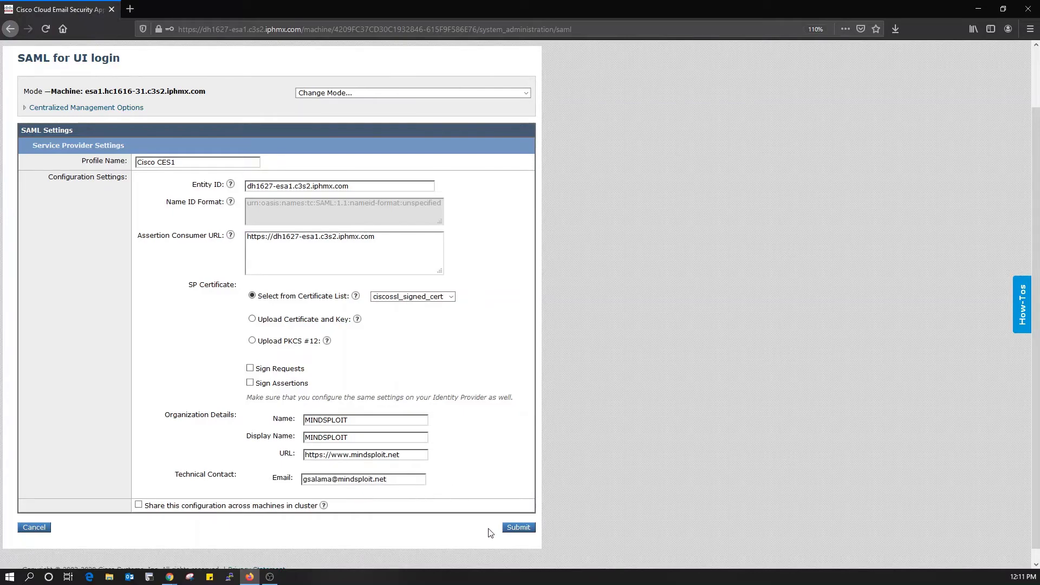
{"action": "left_click", "coordinate": [174, 505]}
{"action": "left_click", "coordinate": [283, 507]}
{"action": "left_click", "coordinate": [299, 118]}
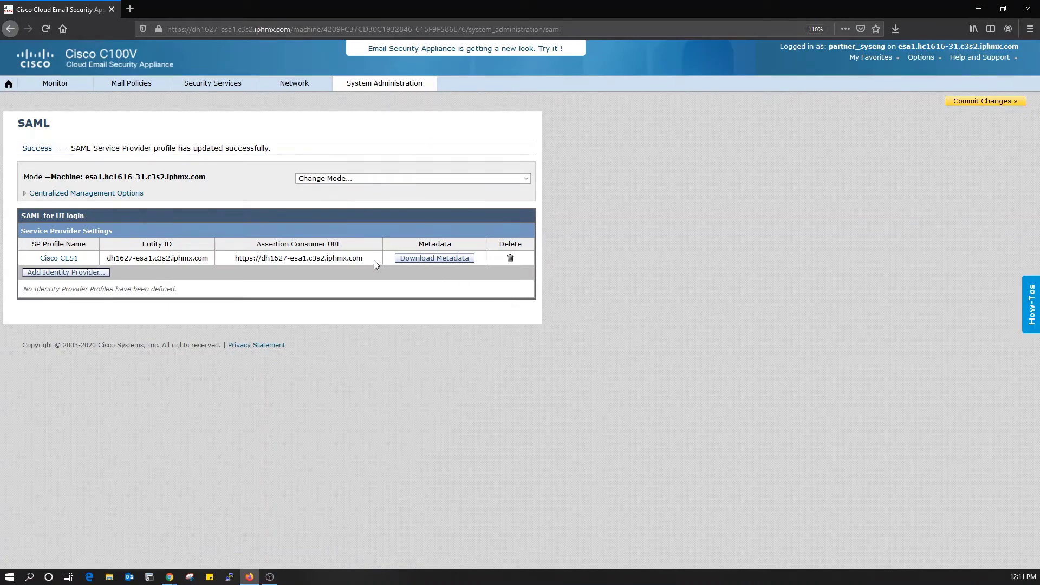
Download the Cisco CES1 service provider metadata and save it as Cisco CES1_metadata.xml
{"action": "left_click_drag", "start_coordinate": [374, 260], "coordinate": [104, 259]}
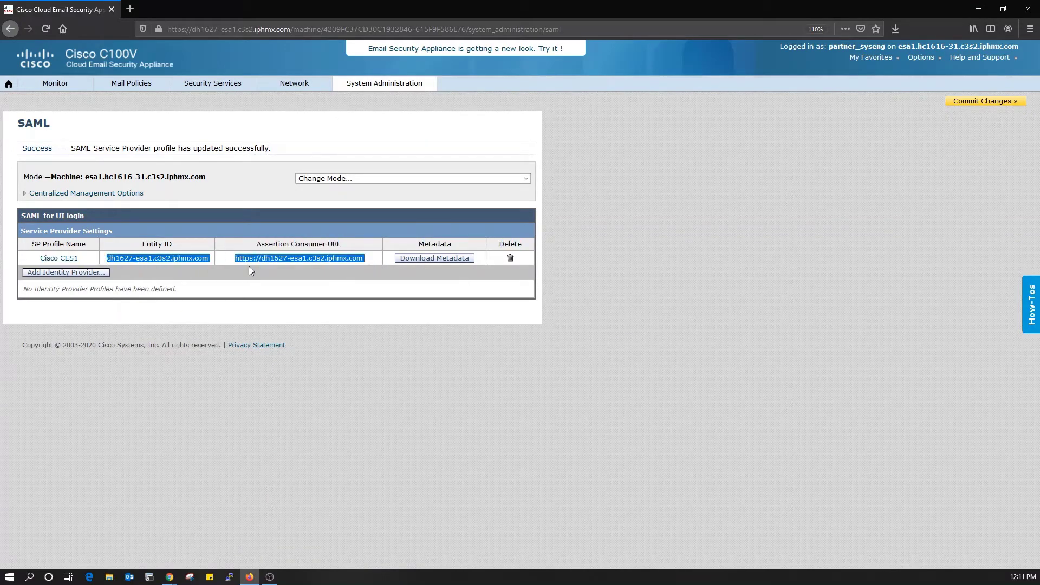
{"action": "left_click", "coordinate": [414, 259]}
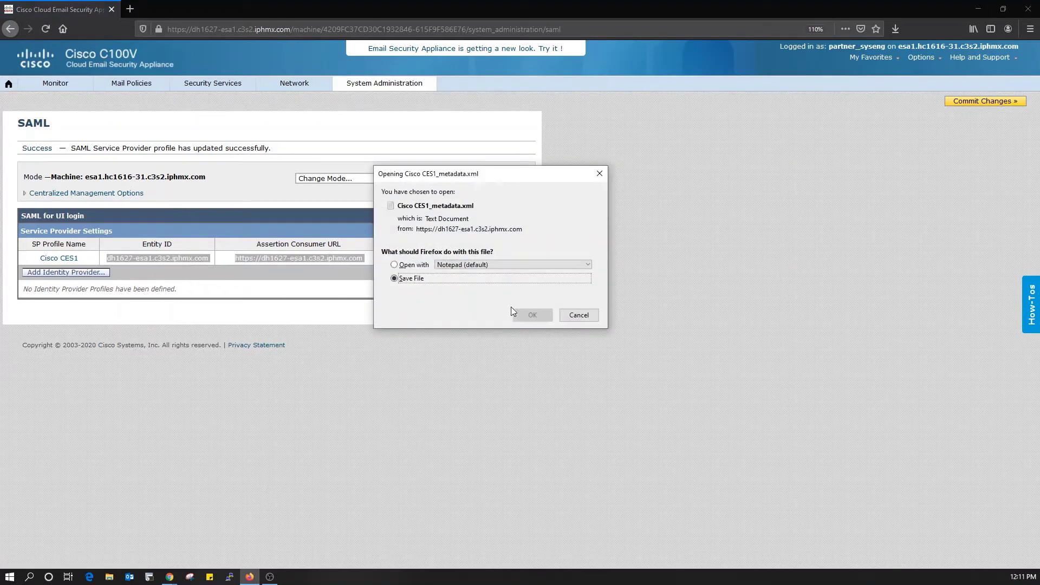
{"action": "left_click", "coordinate": [532, 315]}
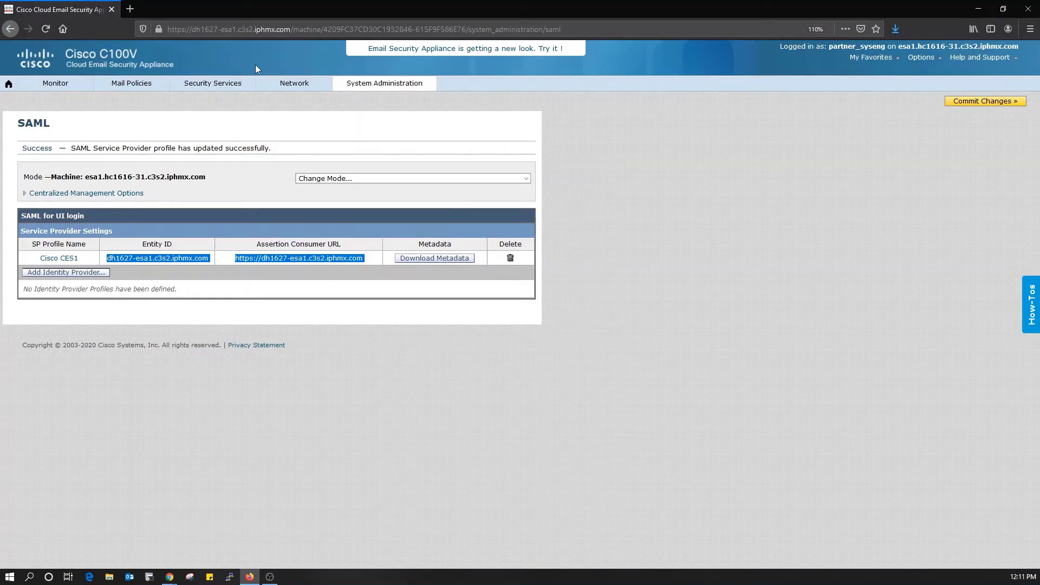
Open office.com in a new browser tab
{"action": "left_click", "coordinate": [129, 8]}
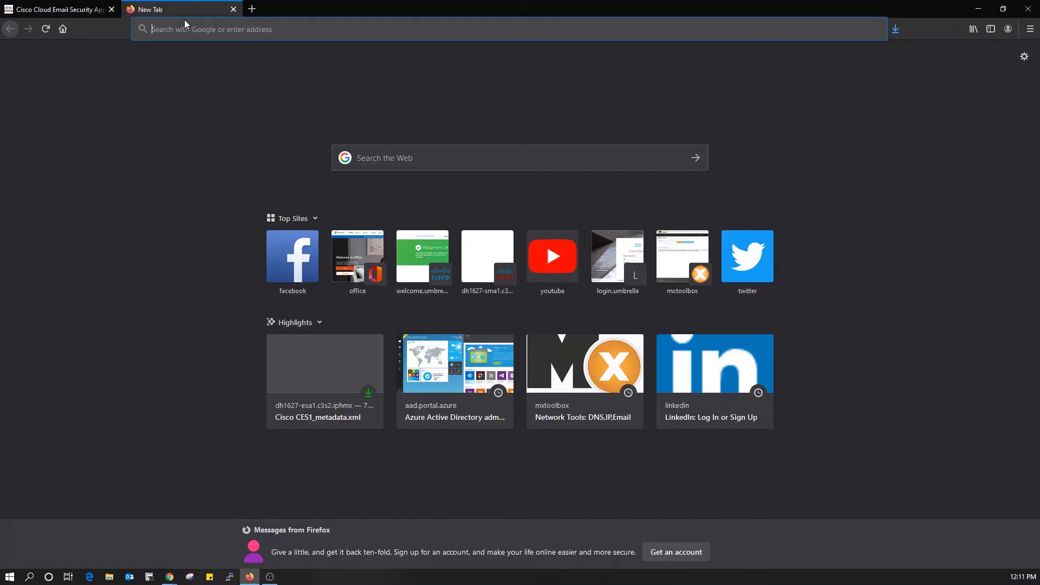
{"action": "left_click", "coordinate": [241, 31]}
{"action": "type", "text": "iof"}
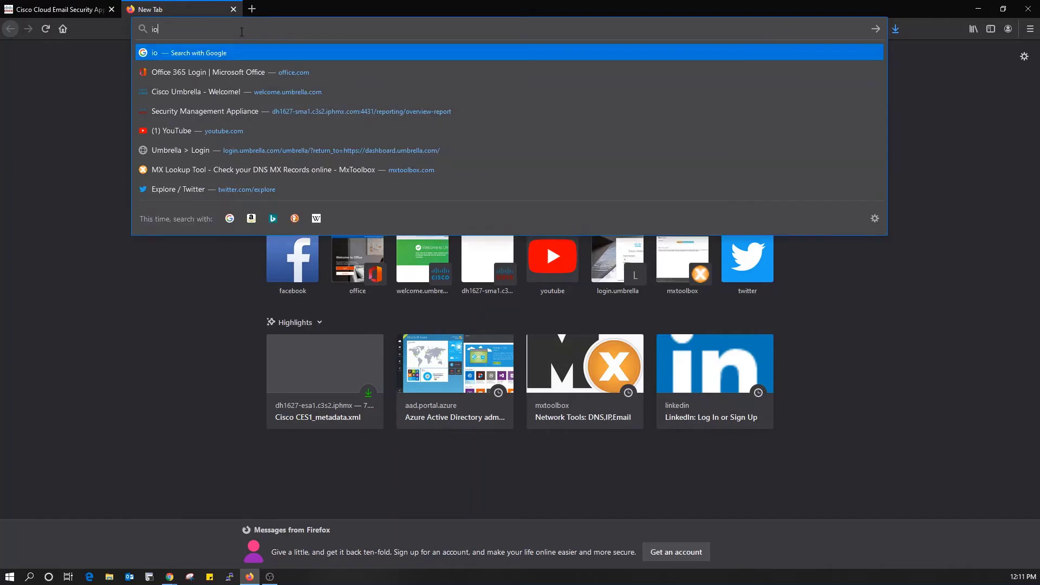
{"action": "key", "text": "BackSpace"}
{"action": "key", "text": "BackSpace"}
{"action": "key", "text": "BackSpace"}
{"action": "type", "text": "office.com/"}
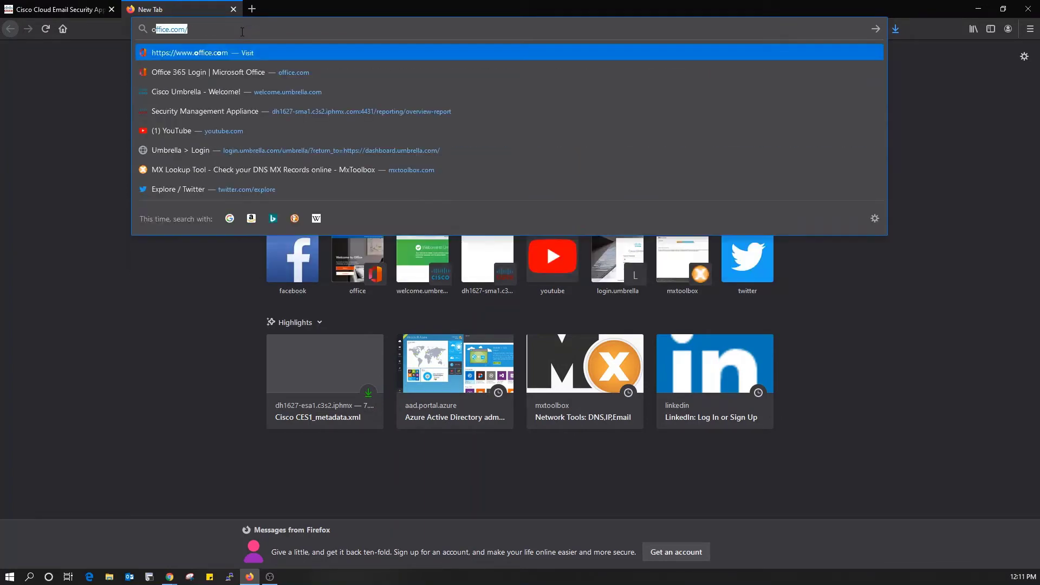
{"action": "key", "text": "Return"}
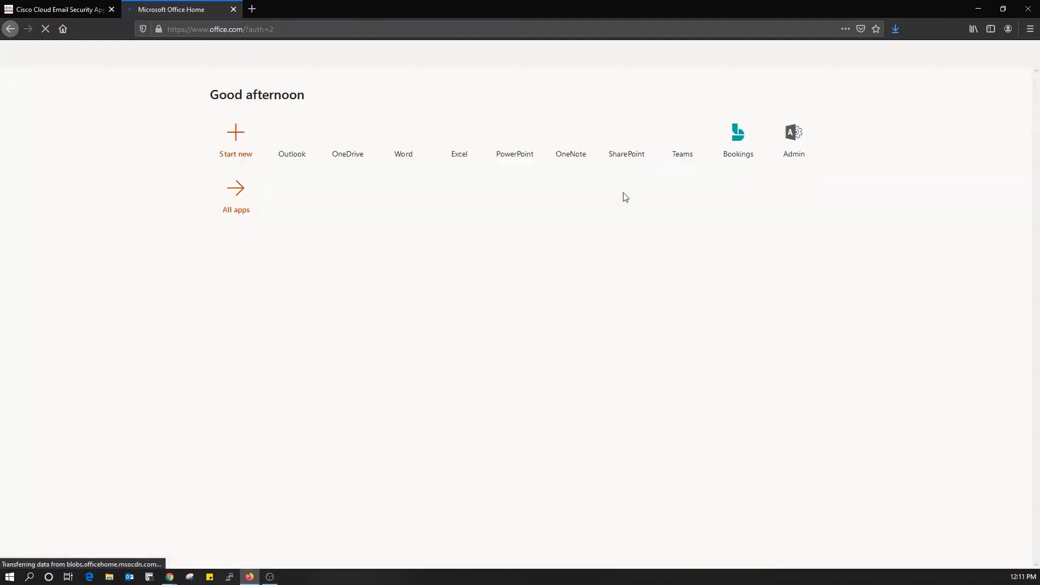
Go to the Microsoft 365 admin center, show all navigation entries and open the Azure Active Directory admin center
{"action": "left_click", "coordinate": [794, 141]}
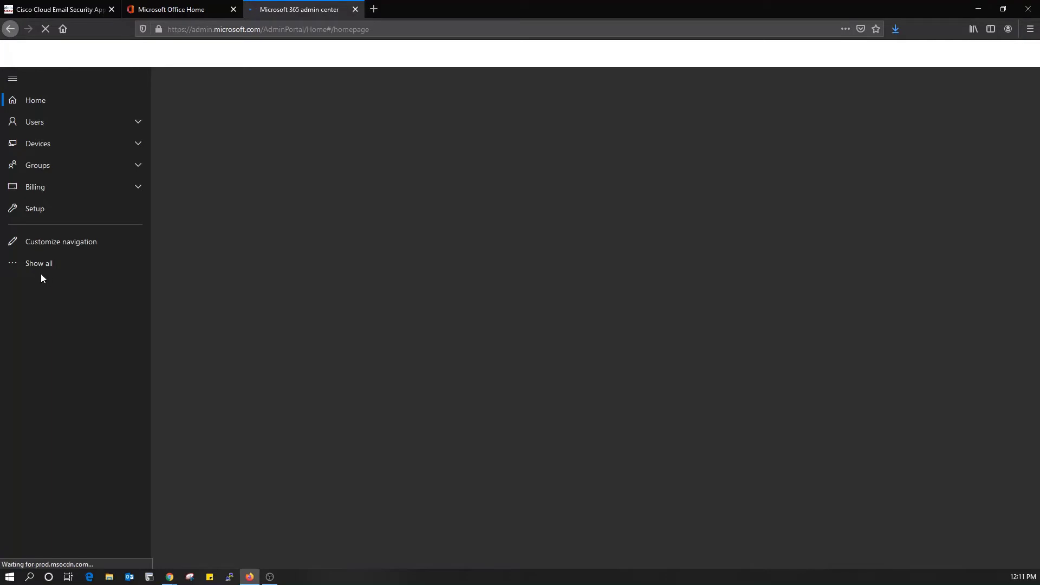
{"action": "left_click", "coordinate": [43, 264]}
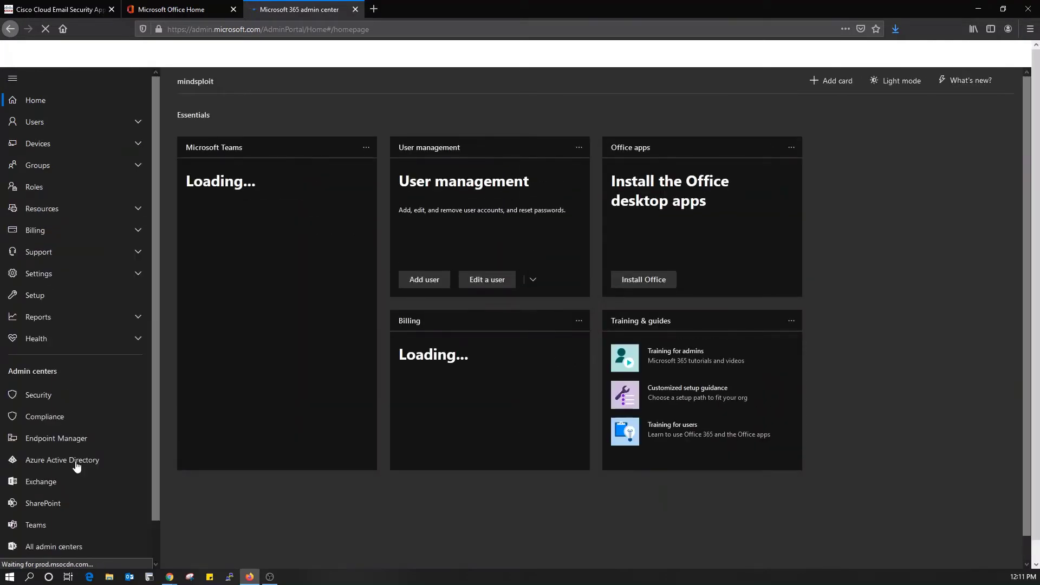
{"action": "left_click", "coordinate": [76, 464]}
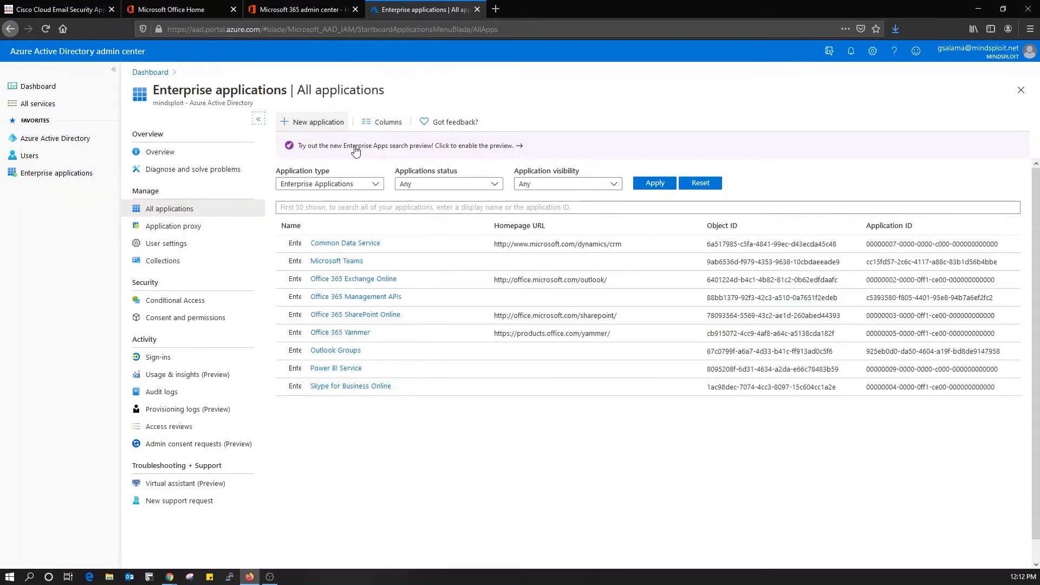
Add a new non-gallery enterprise application named Cisco CES1
{"action": "left_click", "coordinate": [313, 122]}
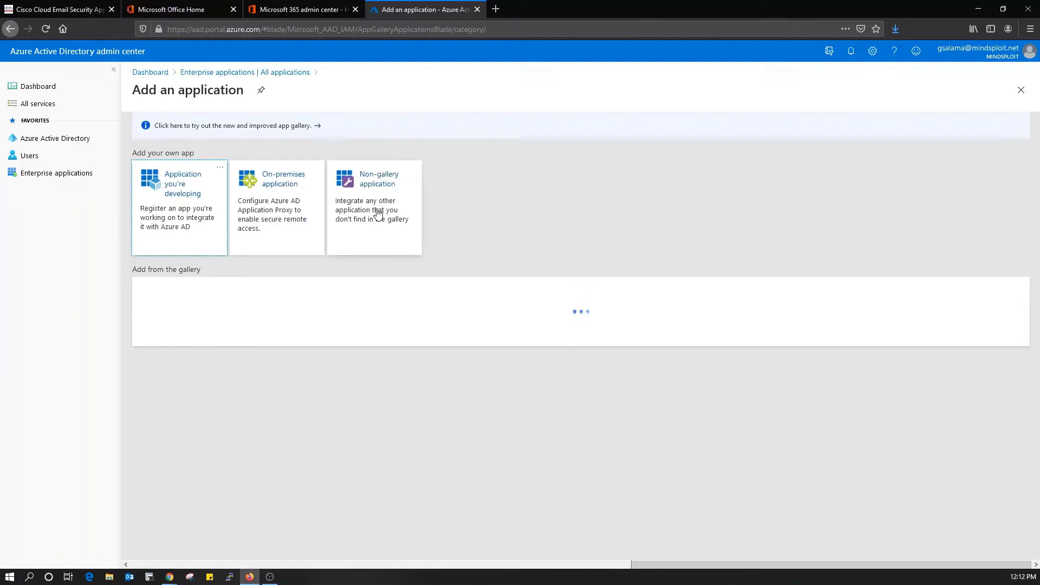
{"action": "left_click", "coordinate": [378, 213]}
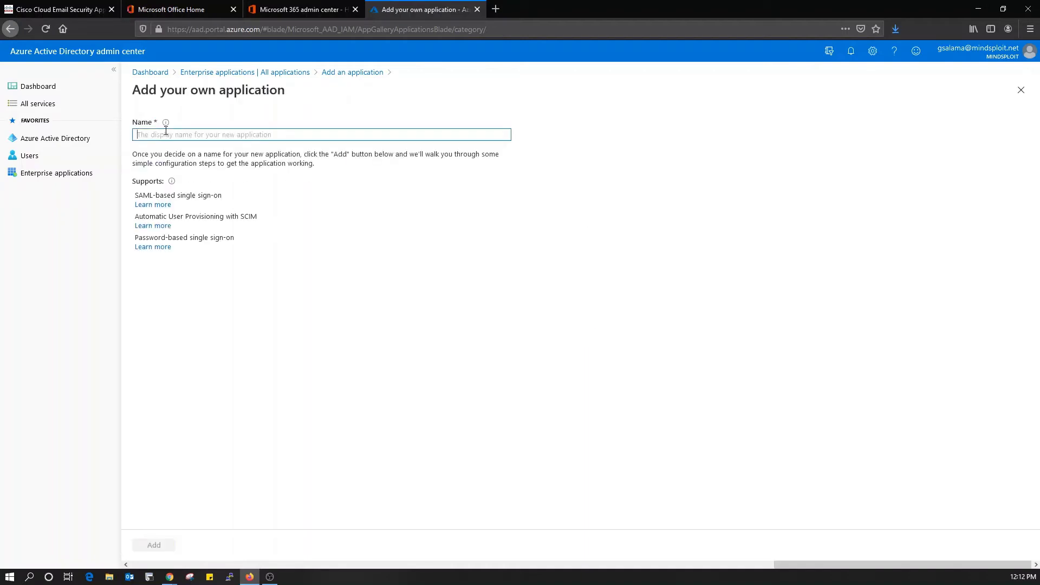
{"action": "type", "text": "Cisco CES1"}
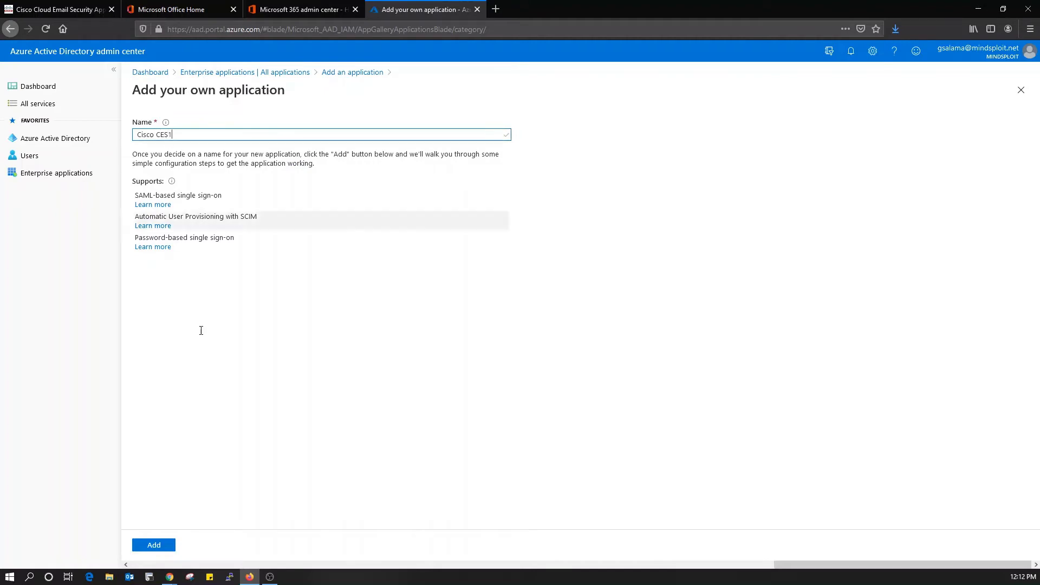
{"action": "left_click", "coordinate": [150, 546]}
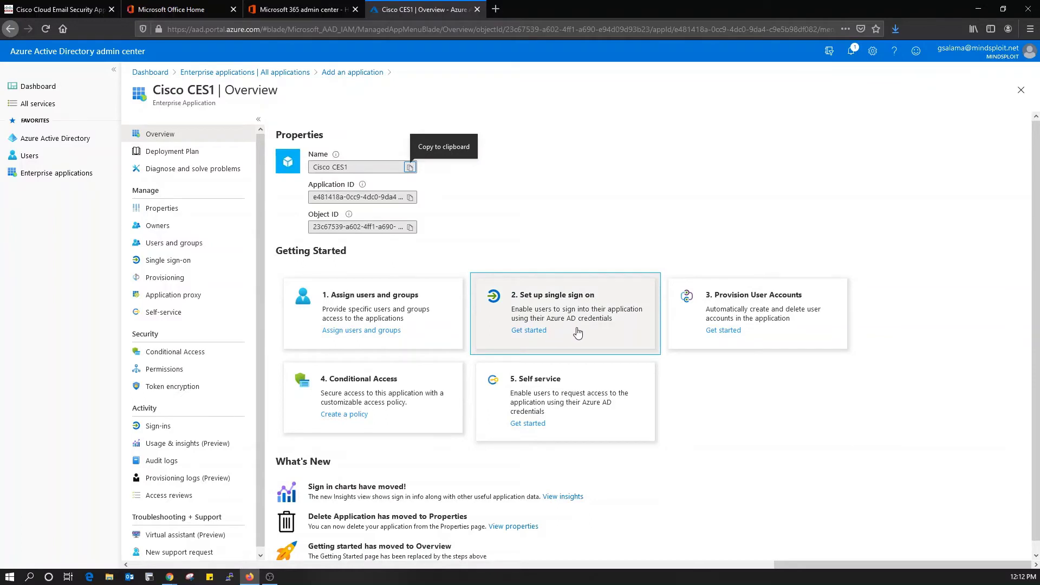
Set up single sign-on for the Cisco CES1 application using the SAML method
{"action": "left_click", "coordinate": [570, 333]}
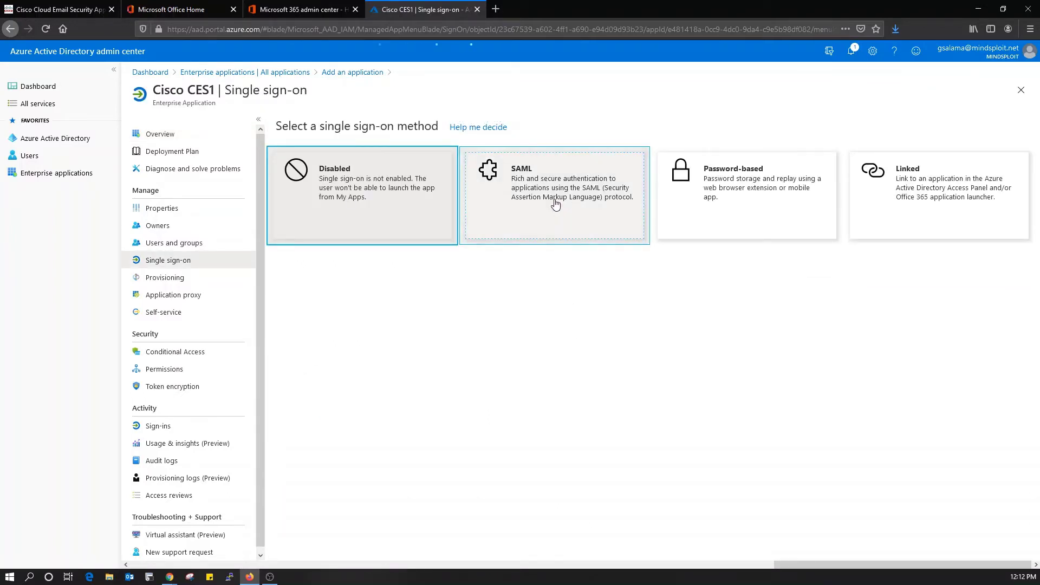
{"action": "left_click", "coordinate": [555, 203]}
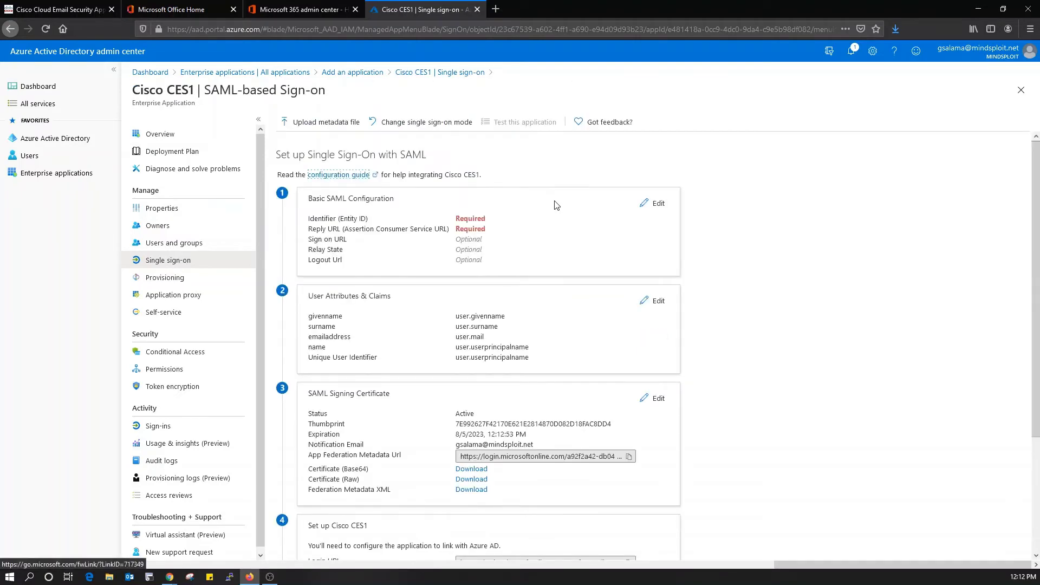
{"action": "scroll", "coordinate": [556, 204], "scroll_direction": "down", "scroll_amount": 3}
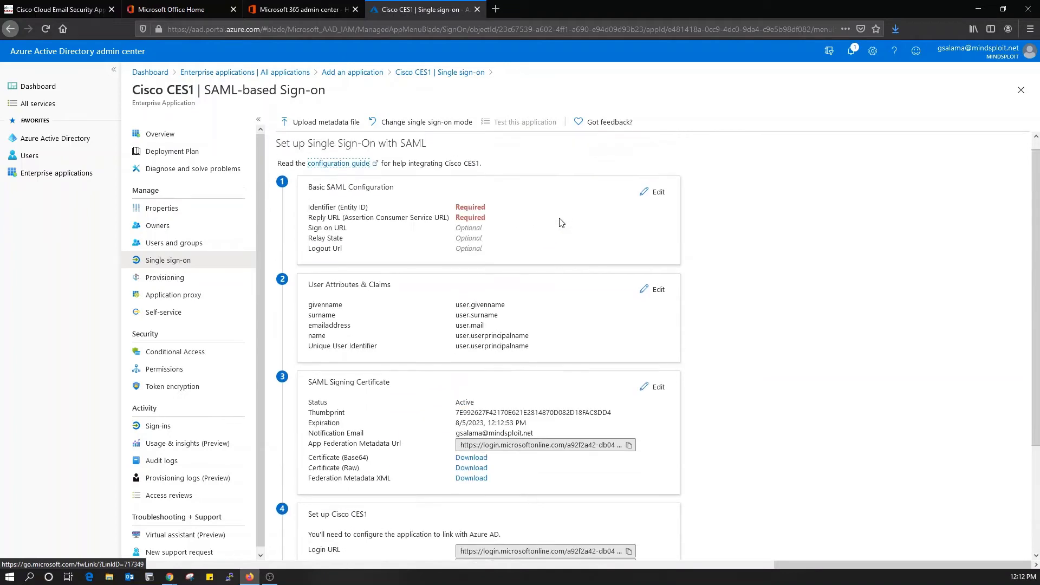
{"action": "scroll", "coordinate": [561, 222], "scroll_direction": "down", "scroll_amount": 3}
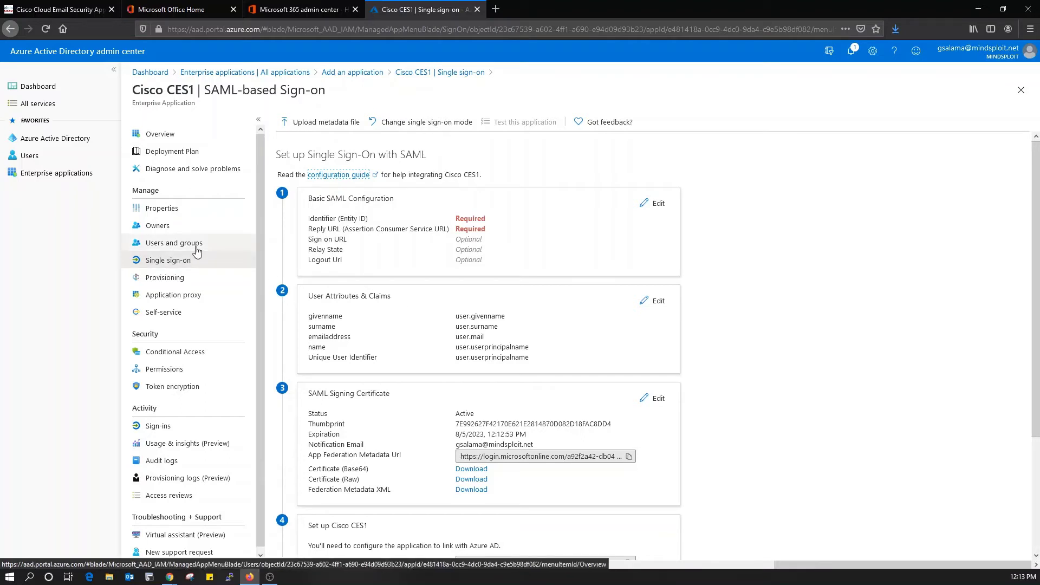
Upload the service provider metadata file Cisco CES1_metadata.xml to the application's SAML sign-on setup
{"action": "left_click", "coordinate": [331, 130]}
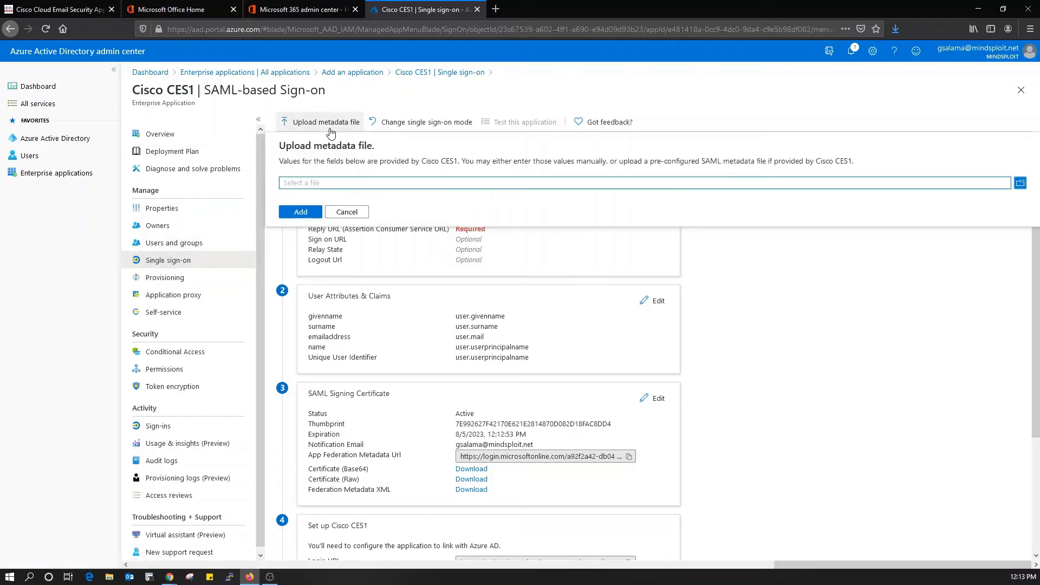
{"action": "left_click", "coordinate": [1020, 183]}
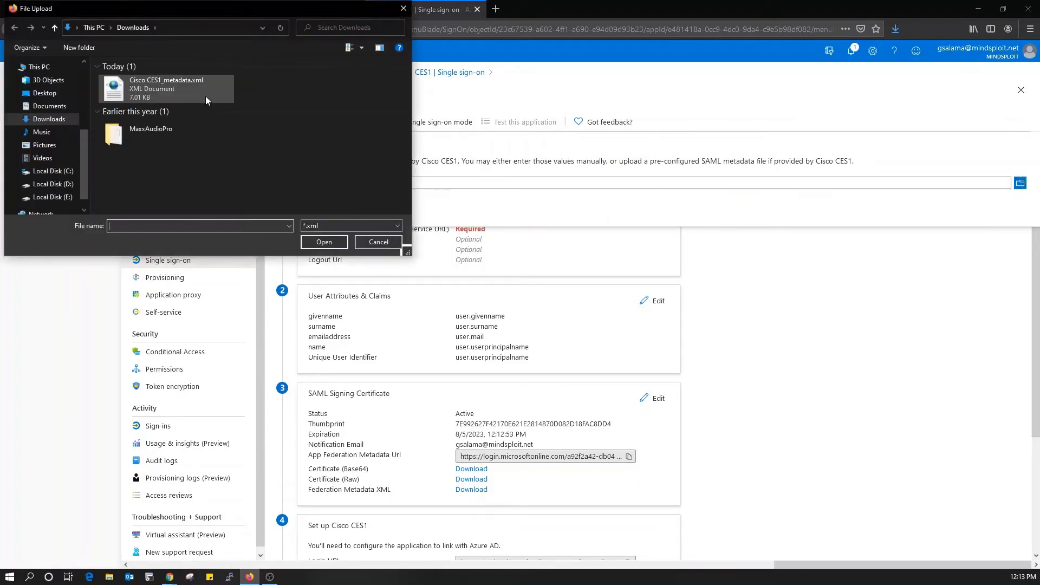
{"action": "double_click", "coordinate": [202, 93]}
{"action": "left_click", "coordinate": [300, 212]}
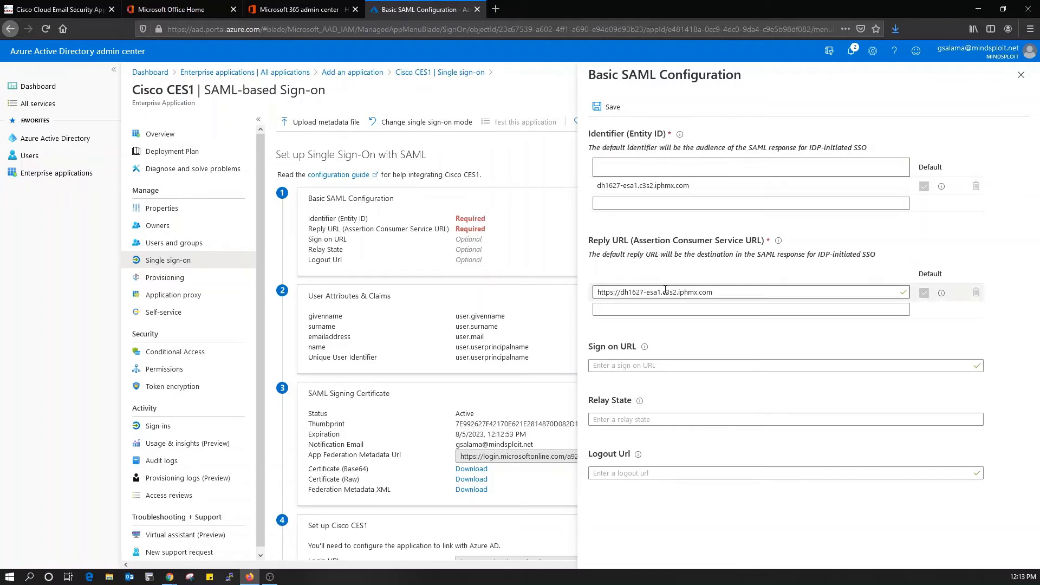
Save the imported Basic SAML Configuration, close it and decline testing single sign-on now
{"action": "left_click", "coordinate": [611, 106]}
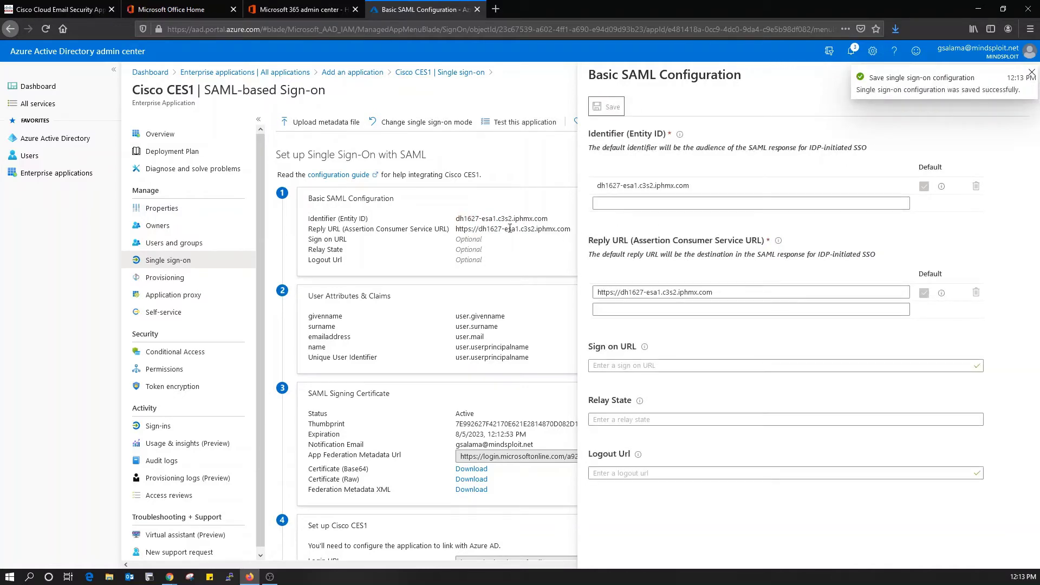
{"action": "triple_click", "coordinate": [529, 230]}
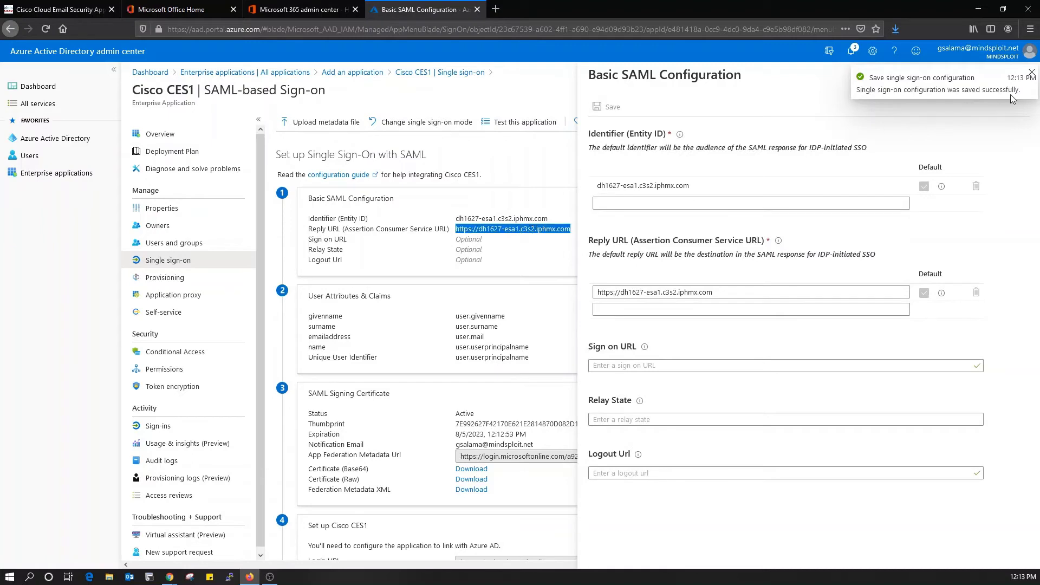
{"action": "left_click", "coordinate": [1031, 75]}
{"action": "left_click", "coordinate": [1023, 75]}
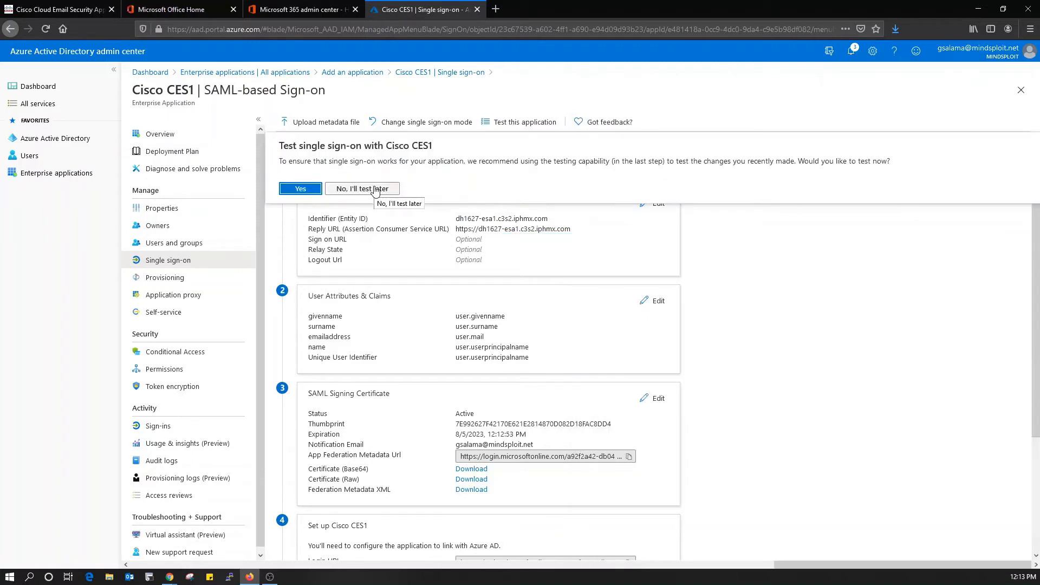
{"action": "left_click", "coordinate": [375, 189]}
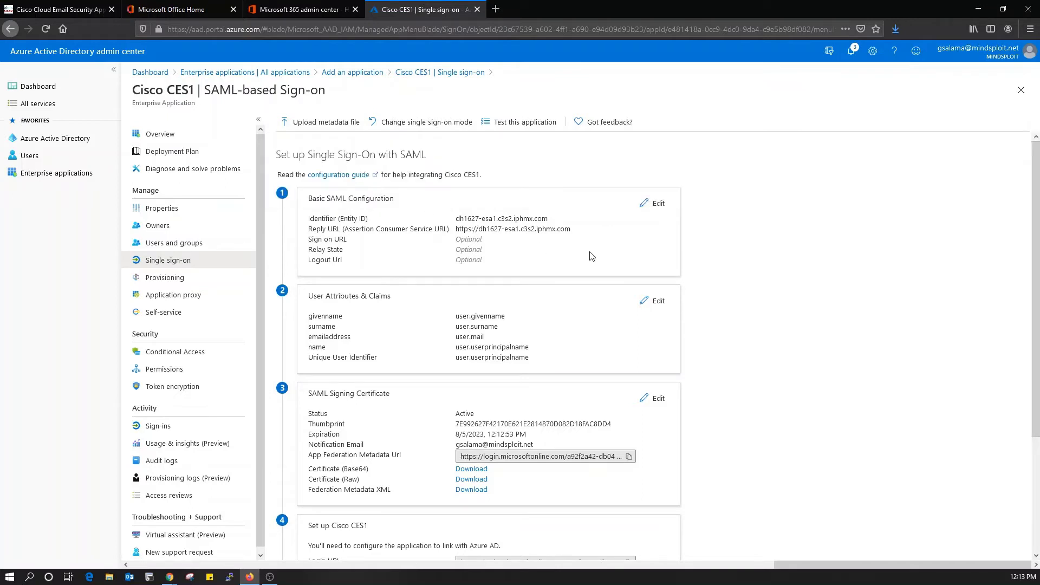
Add a group claim that returns all groups to the application's User Attributes & Claims and save it
{"action": "scroll", "coordinate": [561, 248], "scroll_direction": "down", "scroll_amount": 1}
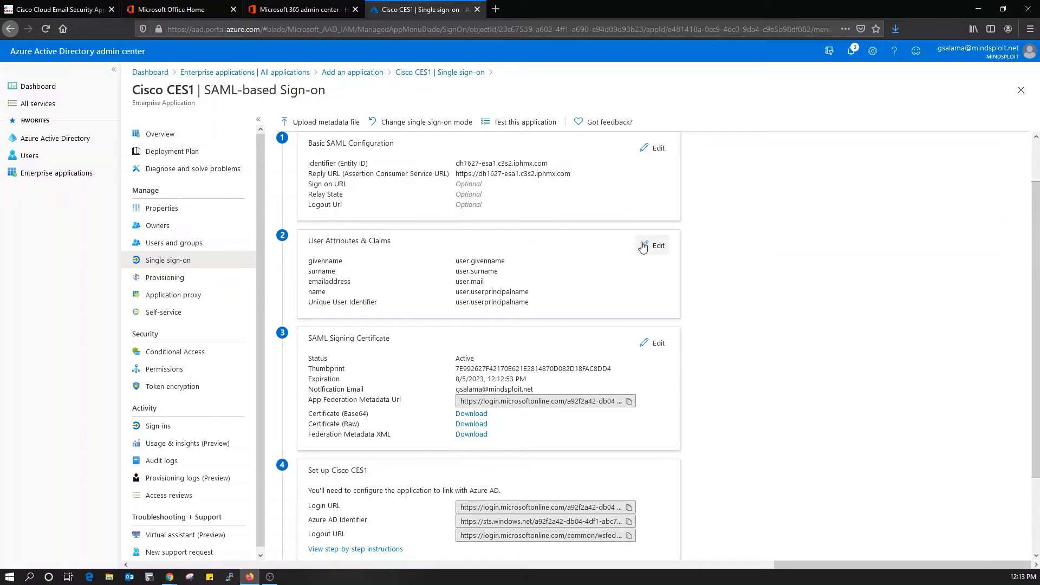
{"action": "left_click", "coordinate": [659, 246]}
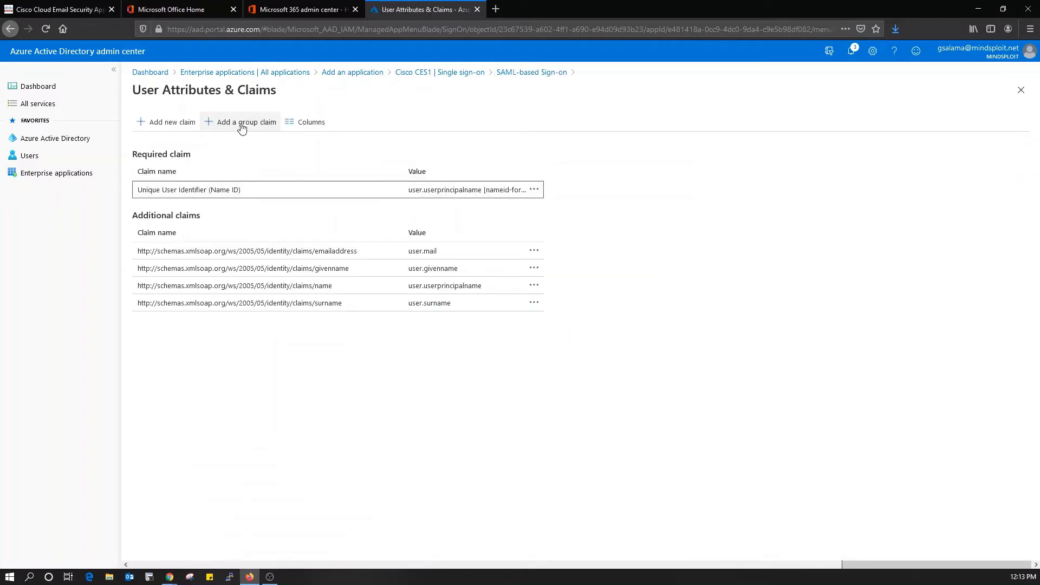
{"action": "left_click", "coordinate": [241, 128]}
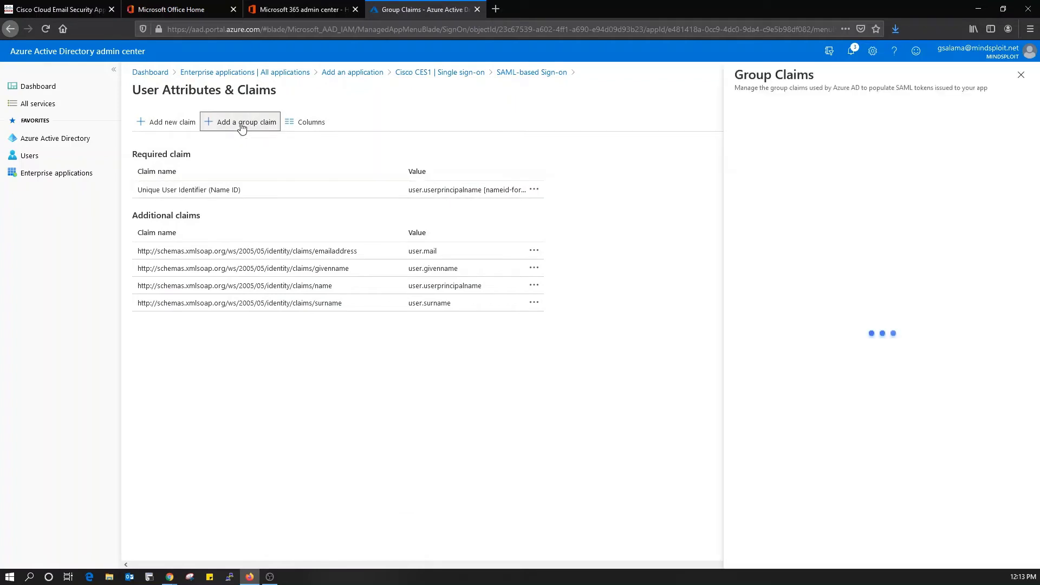
{"action": "left_click", "coordinate": [760, 143]}
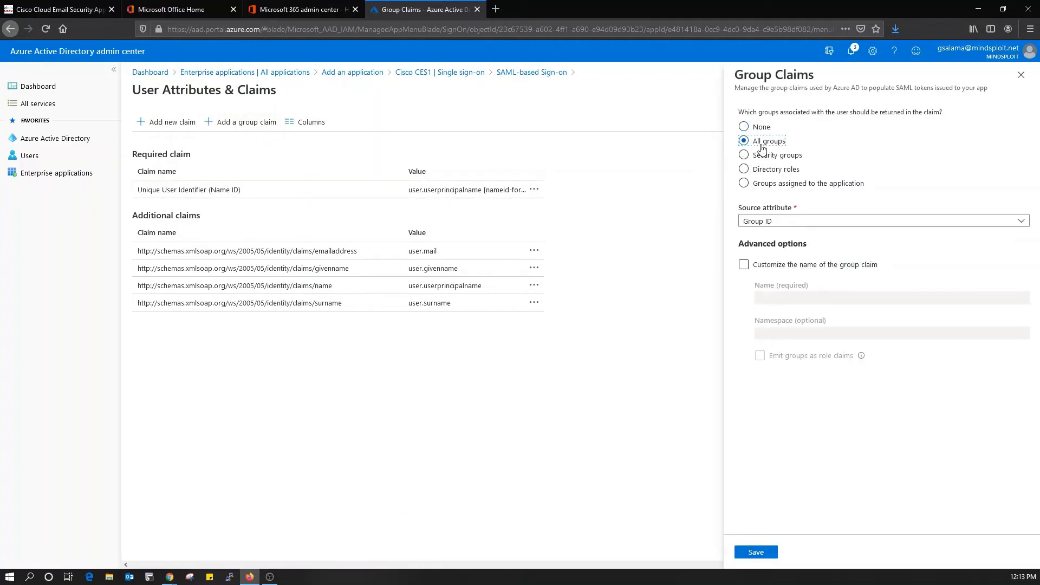
{"action": "left_click", "coordinate": [757, 558]}
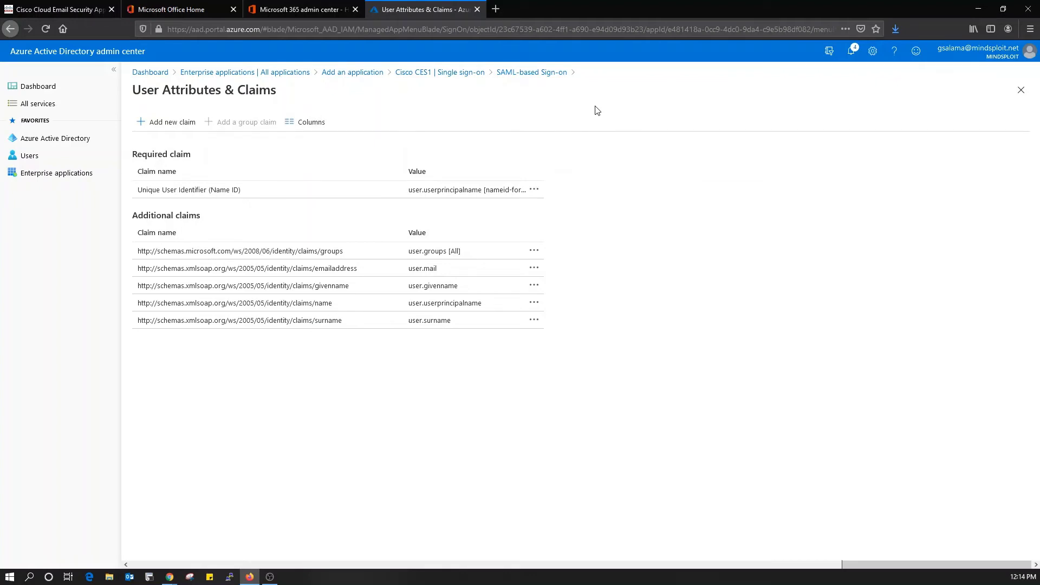
Return to the SAML sign-on setup, download the Federation Metadata XML and save it as Cisco CES1.xml
{"action": "left_click", "coordinate": [458, 73]}
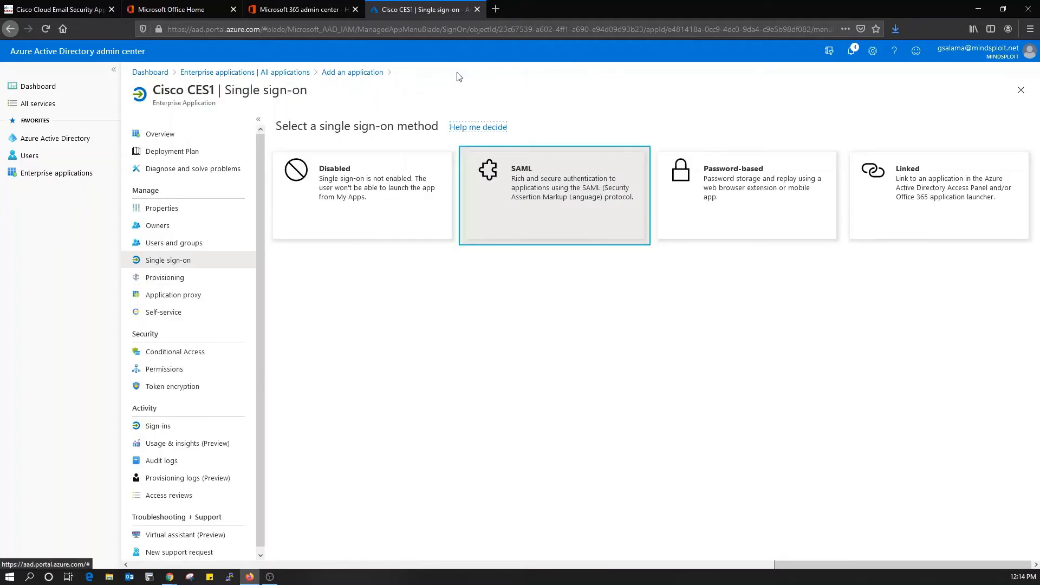
{"action": "left_click", "coordinate": [548, 202]}
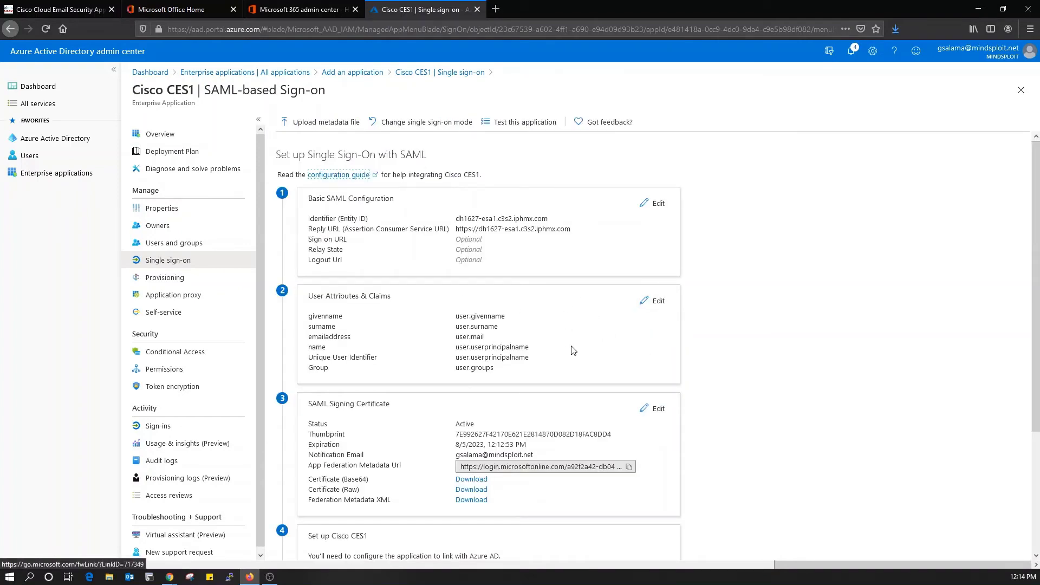
{"action": "scroll", "coordinate": [573, 351], "scroll_direction": "down", "scroll_amount": 3}
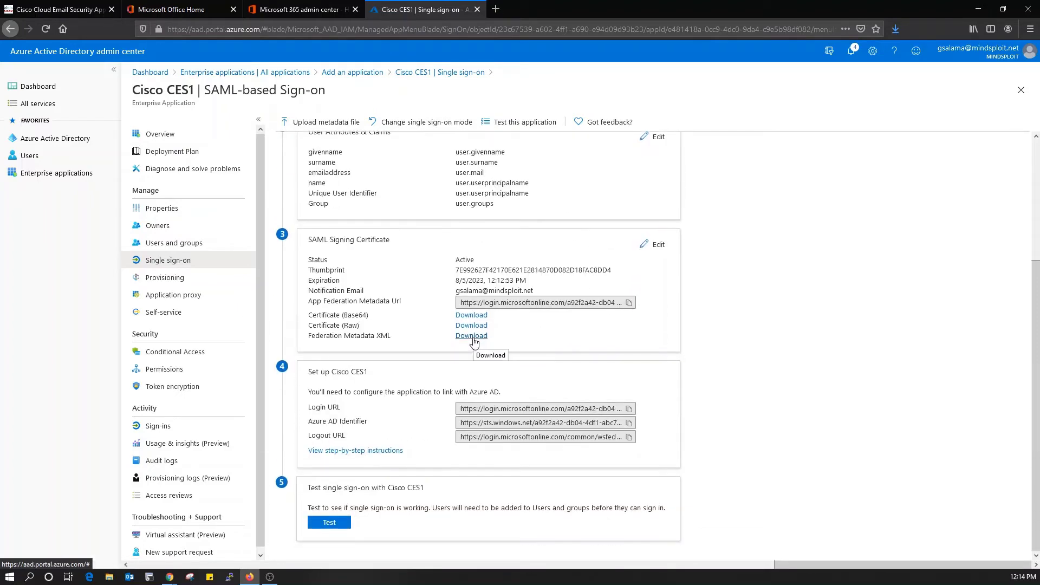
{"action": "left_click", "coordinate": [471, 336]}
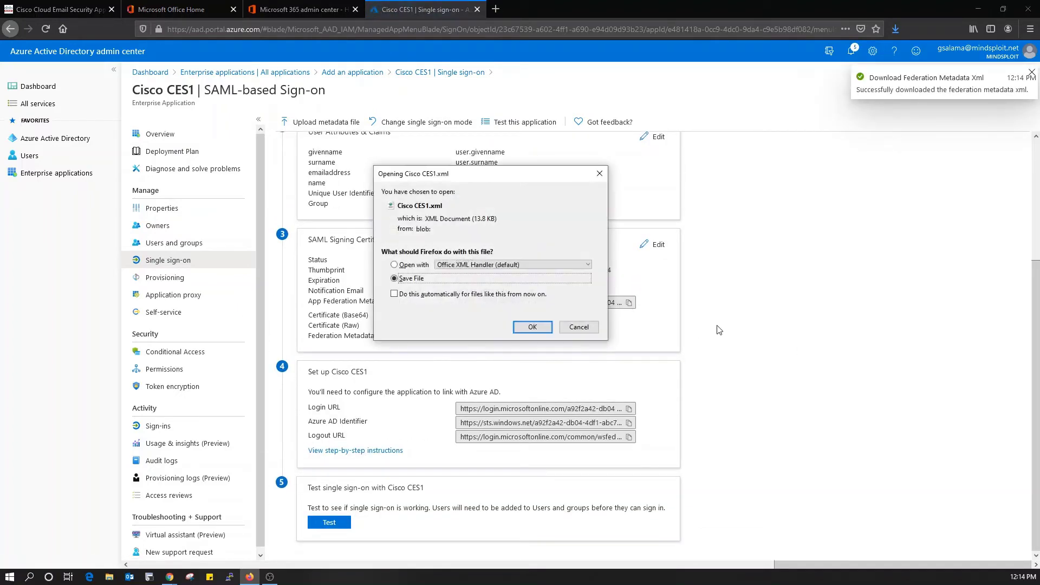
{"action": "left_click", "coordinate": [533, 327]}
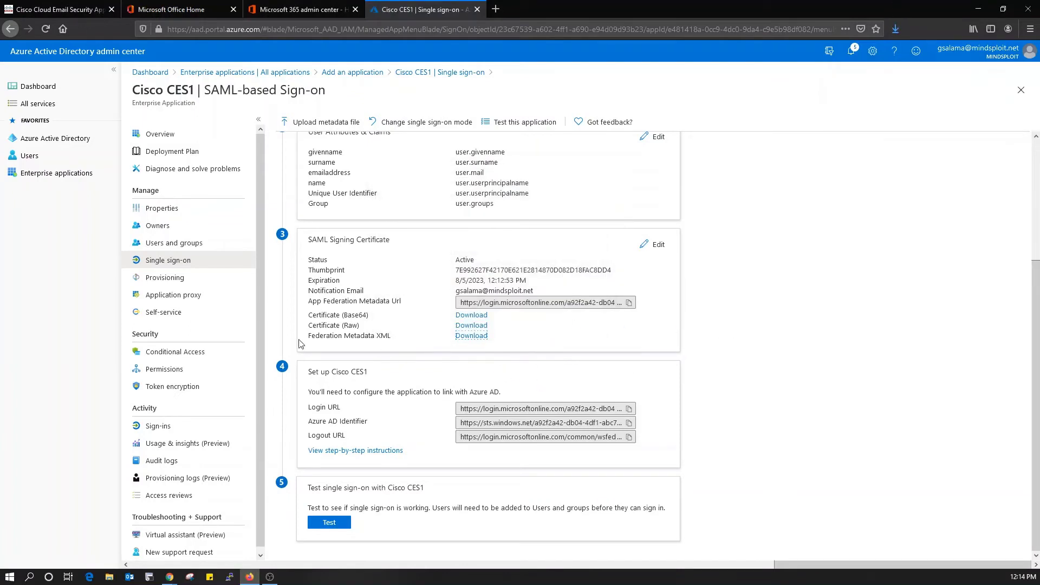
Switch to the Cisco Cloud Email Security Appliance and start an identity provider profile named Azure AD
{"action": "left_click", "coordinate": [71, 10]}
{"action": "left_click", "coordinate": [187, 283]}
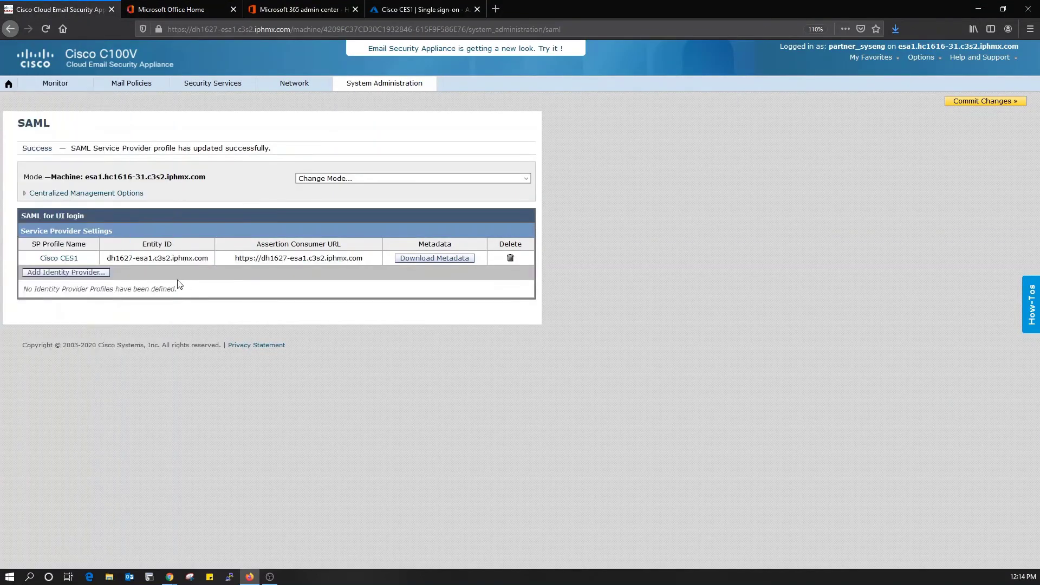
{"action": "left_click", "coordinate": [81, 273]}
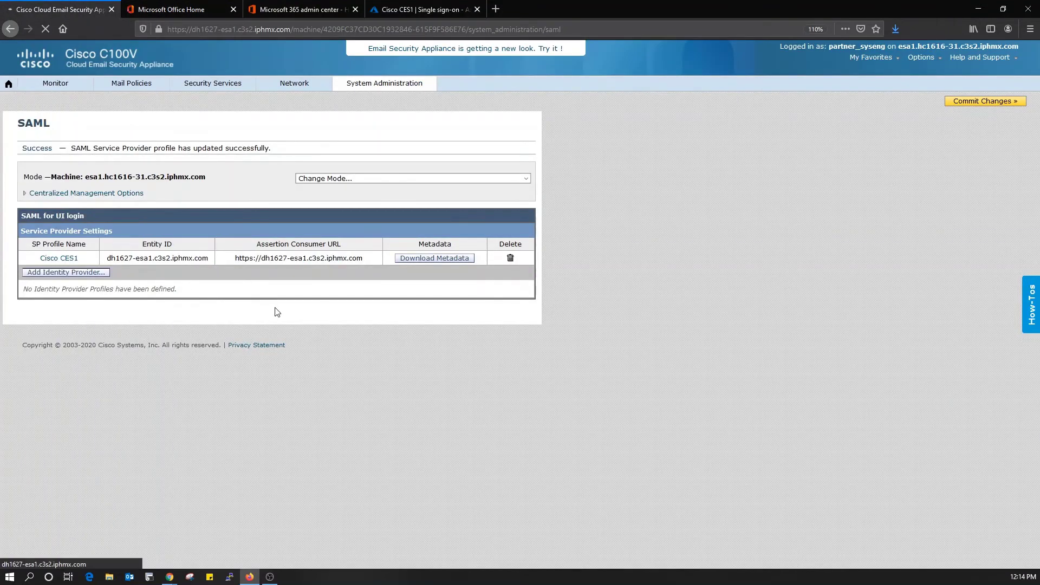
{"action": "left_click", "coordinate": [232, 227]}
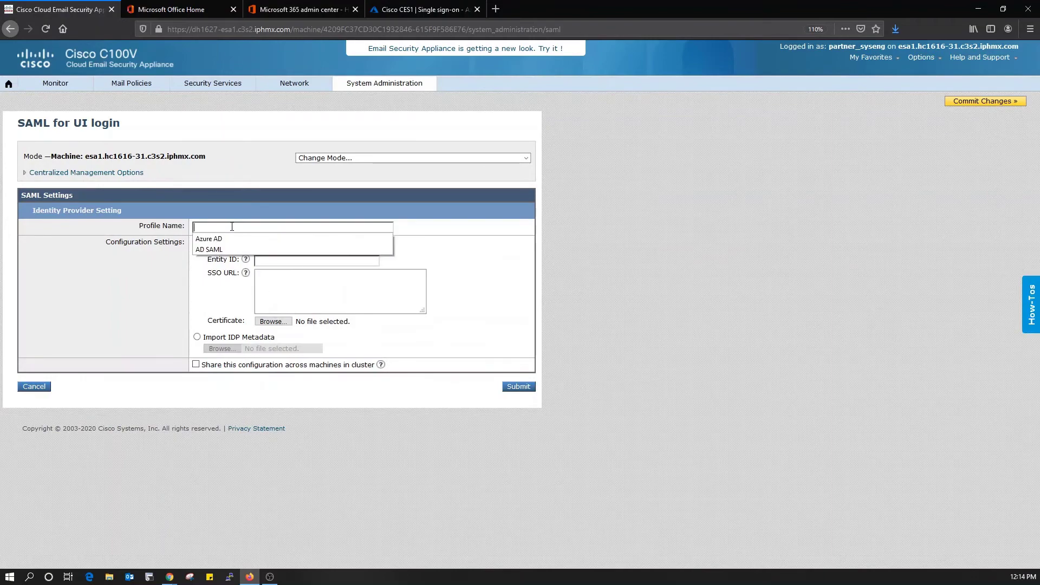
{"action": "left_click", "coordinate": [233, 239]}
Import the IDP metadata from Cisco CES1.xml into the identity provider profile and submit it
{"action": "left_click", "coordinate": [208, 338]}
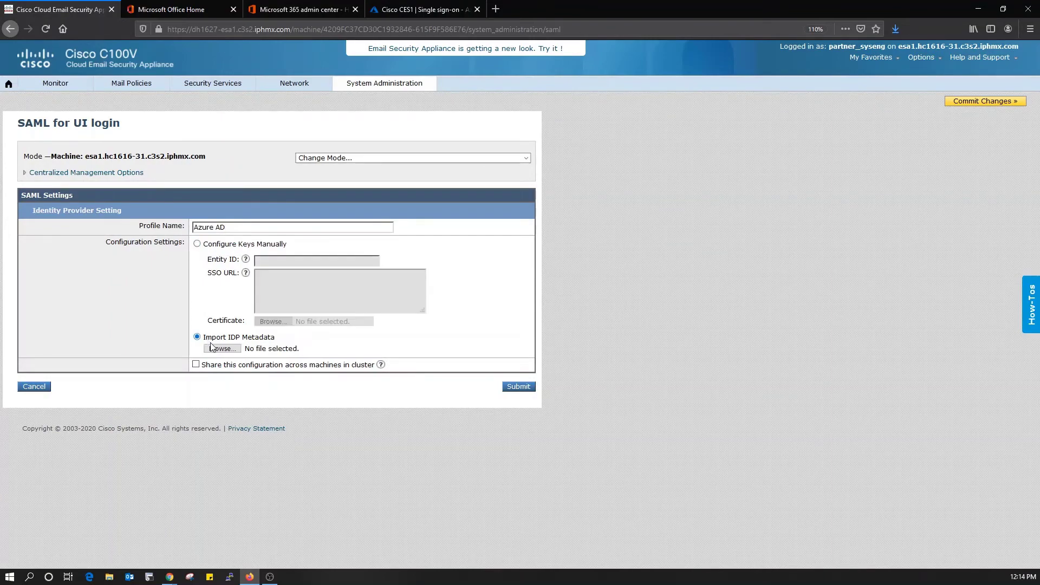
{"action": "left_click", "coordinate": [221, 349]}
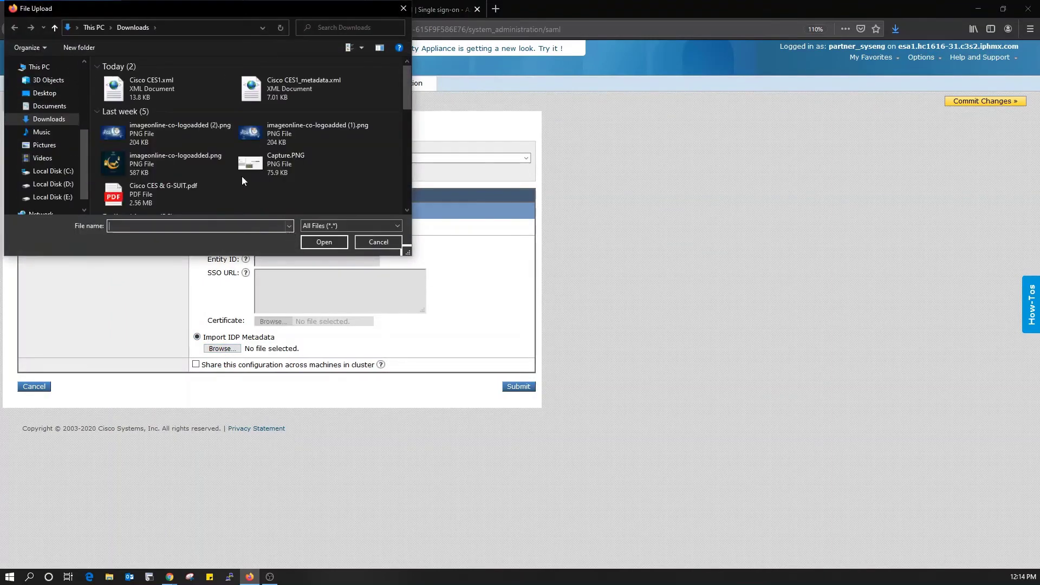
{"action": "double_click", "coordinate": [160, 90]}
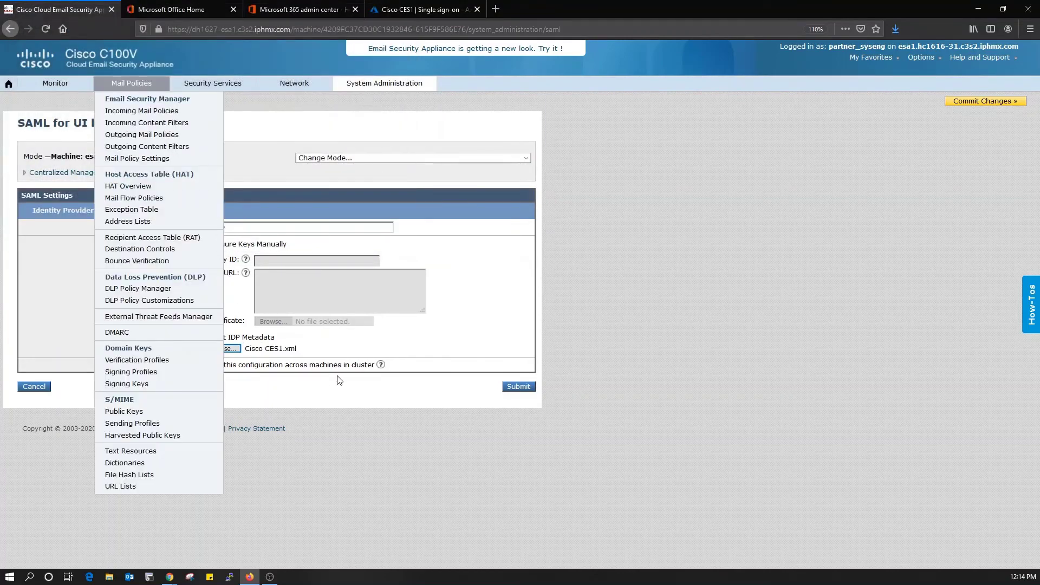
{"action": "left_click", "coordinate": [530, 389]}
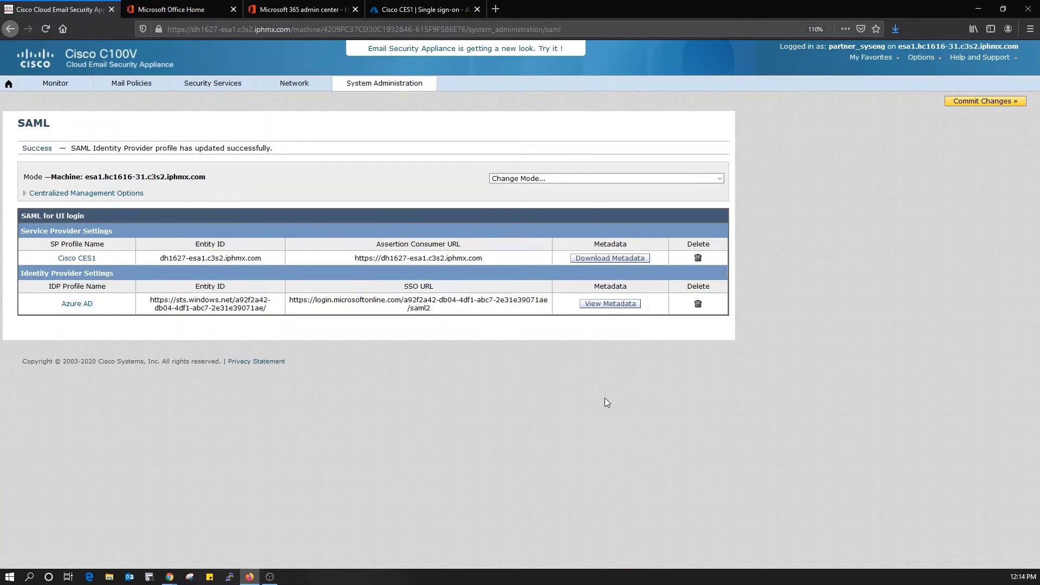
Check the SSO URL of the Azure AD identity provider profile and commit the pending changes without a comment
{"action": "left_click_drag", "start_coordinate": [147, 304], "coordinate": [500, 323]}
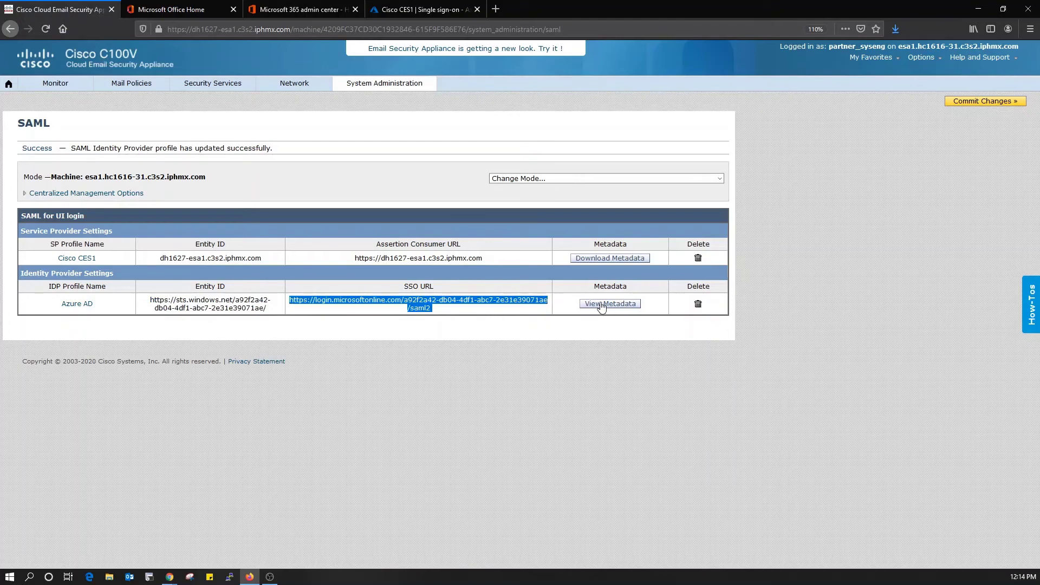
{"action": "double_click", "coordinate": [432, 308]}
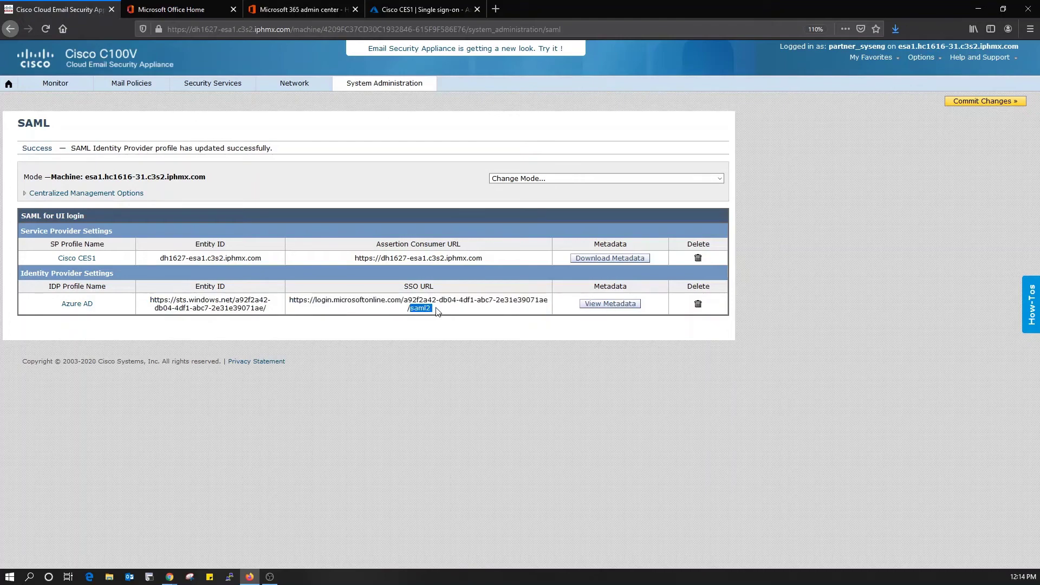
{"action": "left_click", "coordinate": [985, 102]}
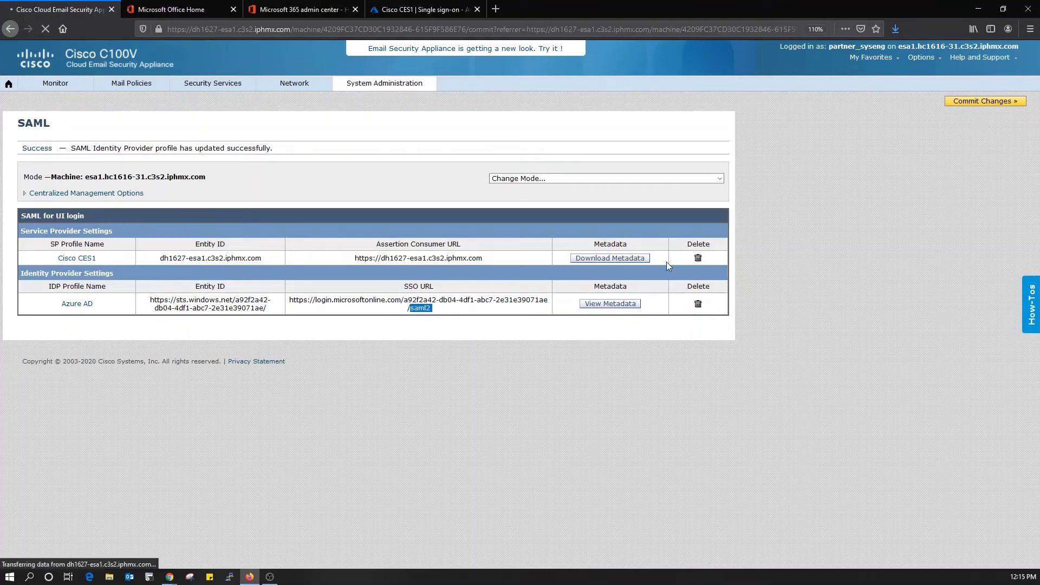
{"action": "left_click", "coordinate": [299, 207]}
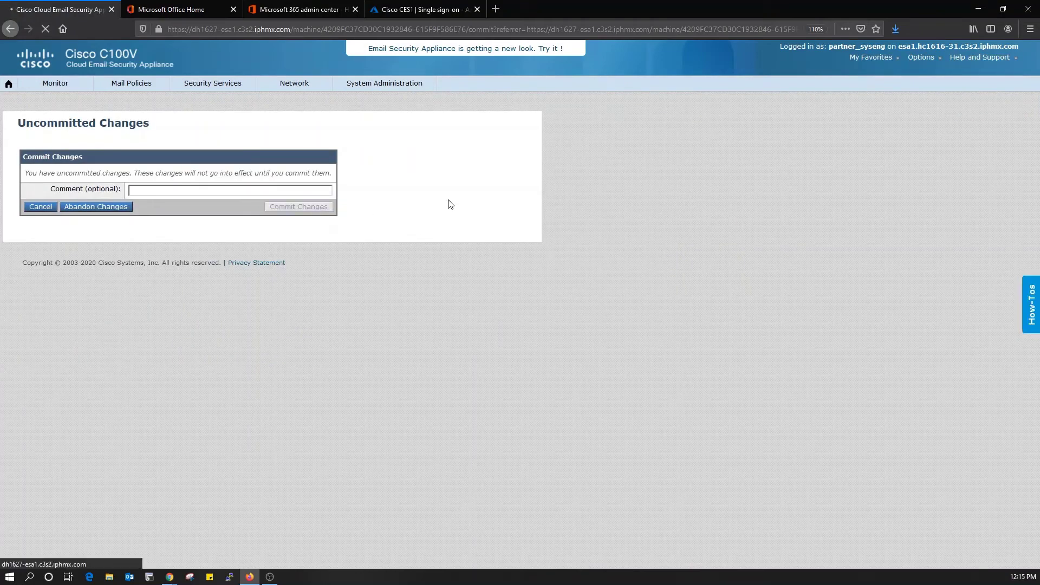
Switch to the Azure Active Directory admin center, assign the Security group to the Cisco CES1 application and look up the group's Object Id
{"action": "left_click", "coordinate": [435, 11]}
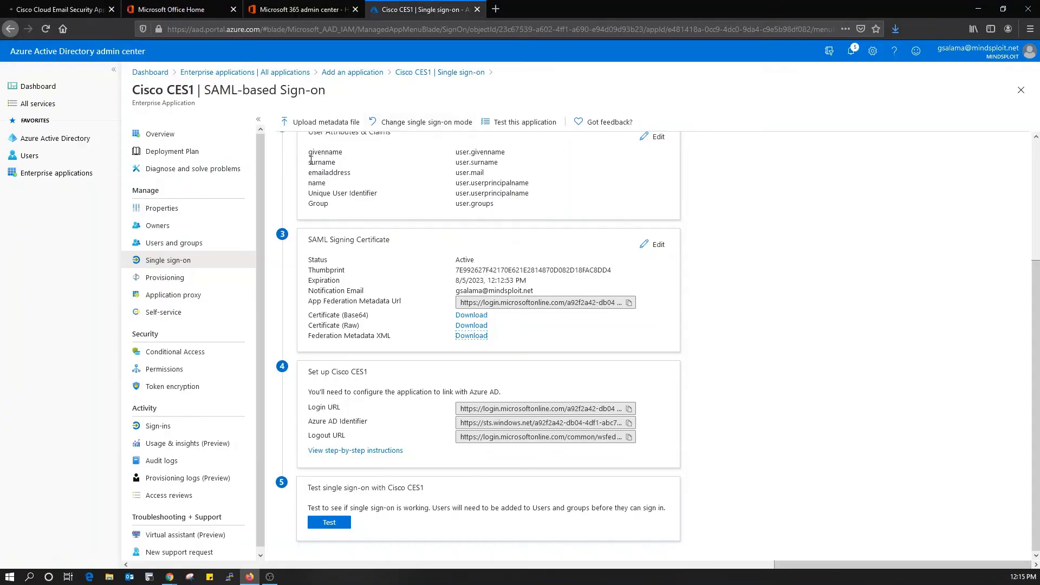
{"action": "left_click", "coordinate": [210, 245]}
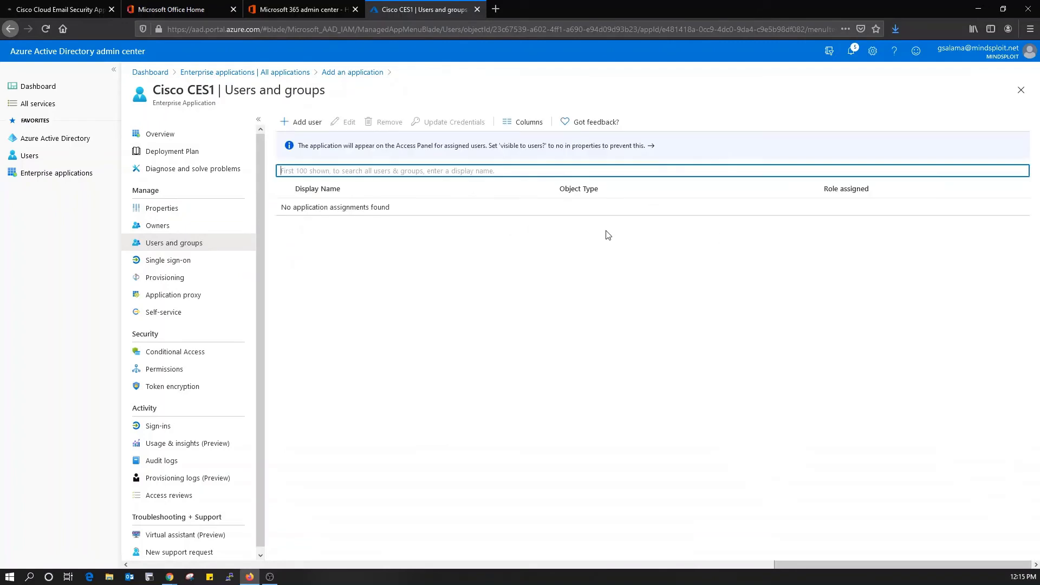
{"action": "left_click", "coordinate": [302, 122]}
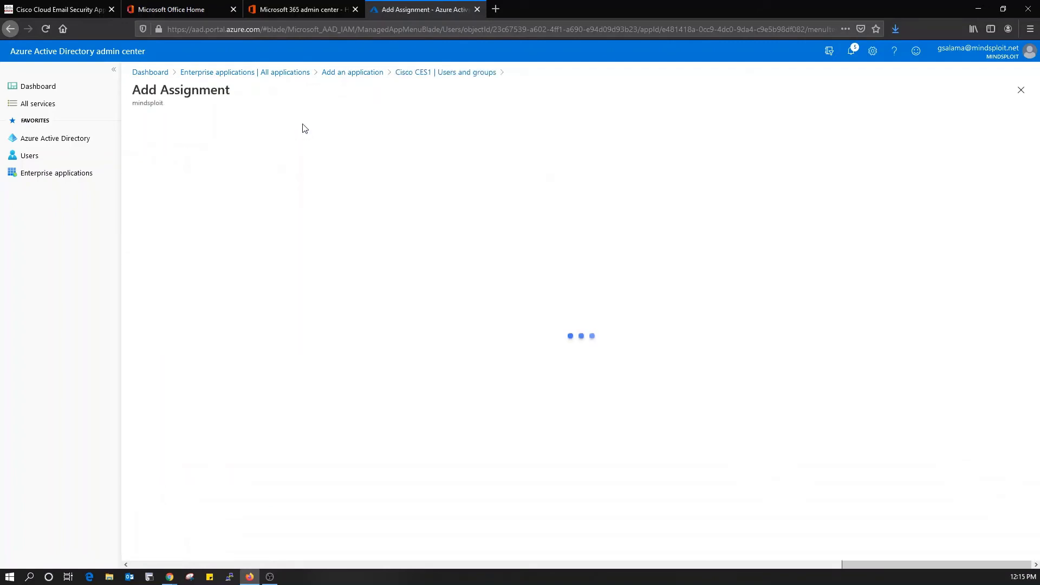
{"action": "left_click", "coordinate": [372, 145]}
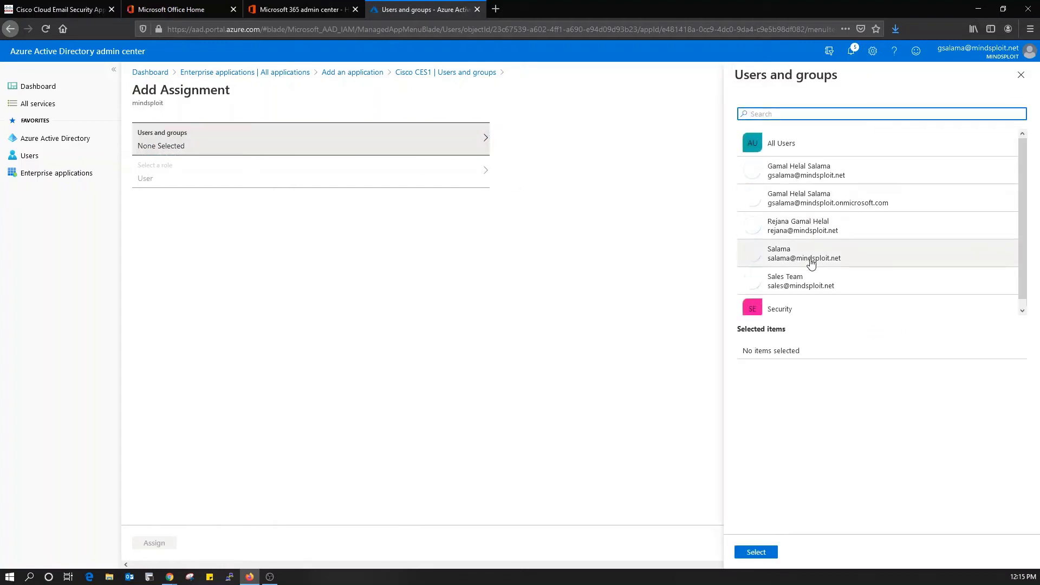
{"action": "left_click", "coordinate": [780, 306]}
{"action": "left_click", "coordinate": [764, 552]}
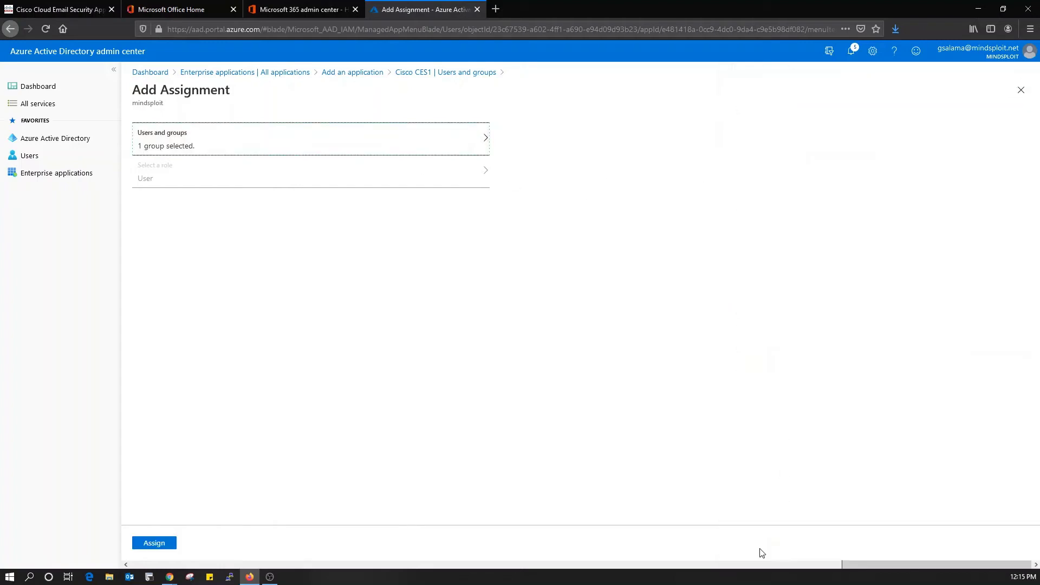
{"action": "left_click", "coordinate": [162, 547]}
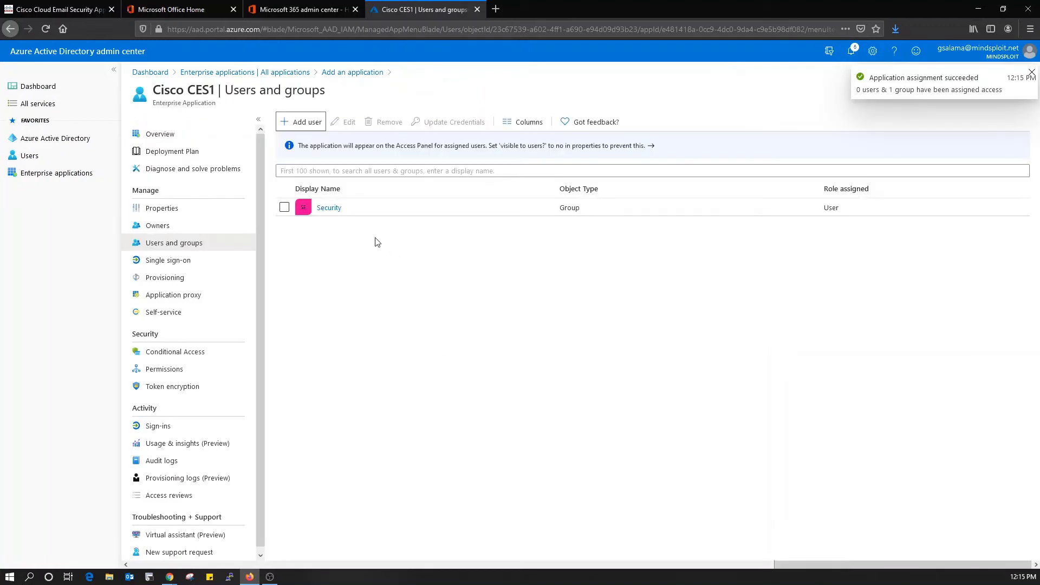
{"action": "left_click", "coordinate": [328, 208]}
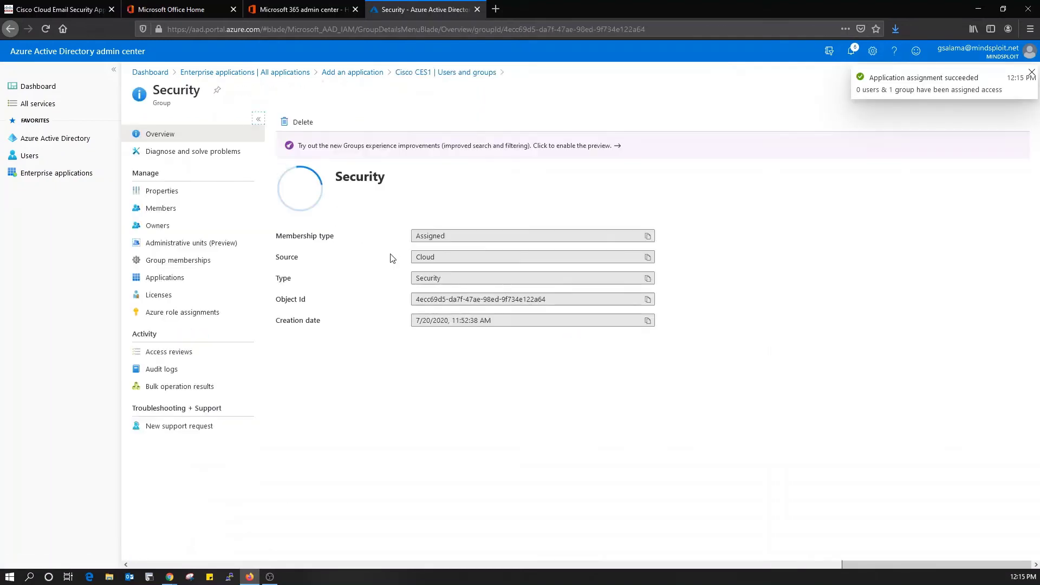
{"action": "left_click", "coordinate": [458, 301]}
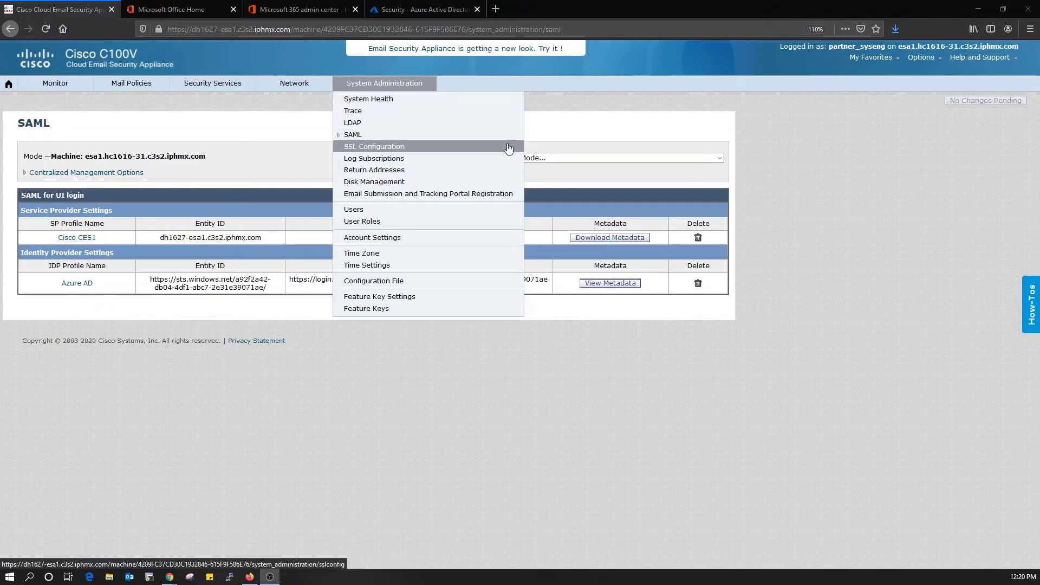
In the Cisco appliance's SAML settings, change the mode to machine esa2.hc1616-31.c3s2.iphmx.com and start a service provider profile named Cisco CES2
{"action": "left_click", "coordinate": [534, 159]}
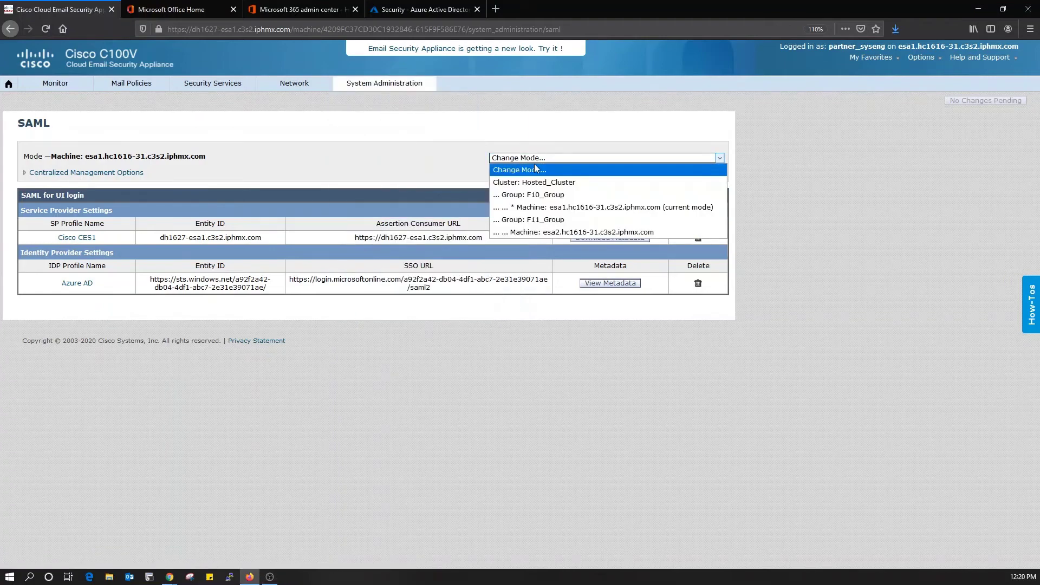
{"action": "left_click", "coordinate": [545, 237]}
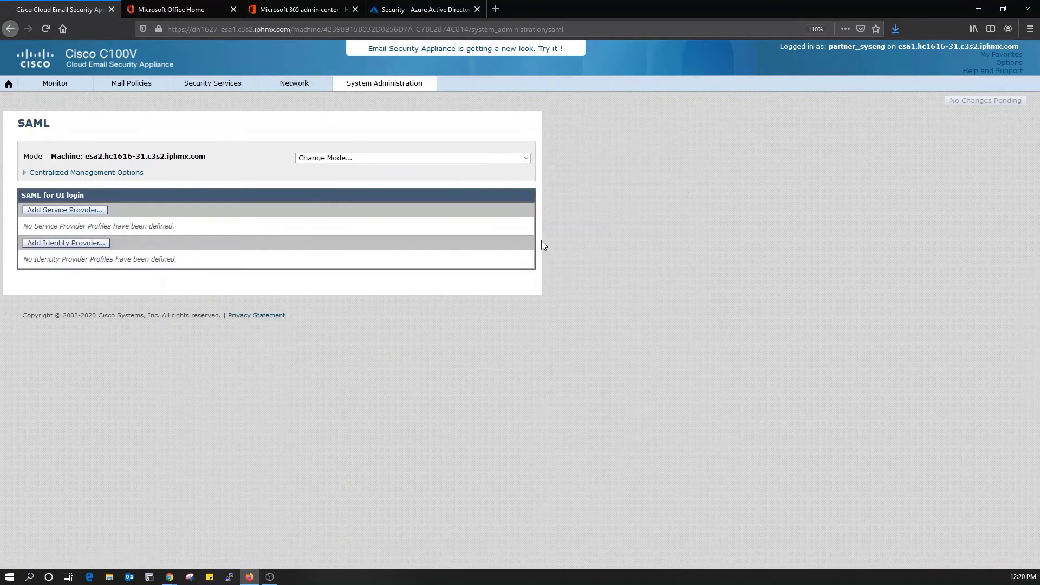
{"action": "left_click", "coordinate": [42, 212]}
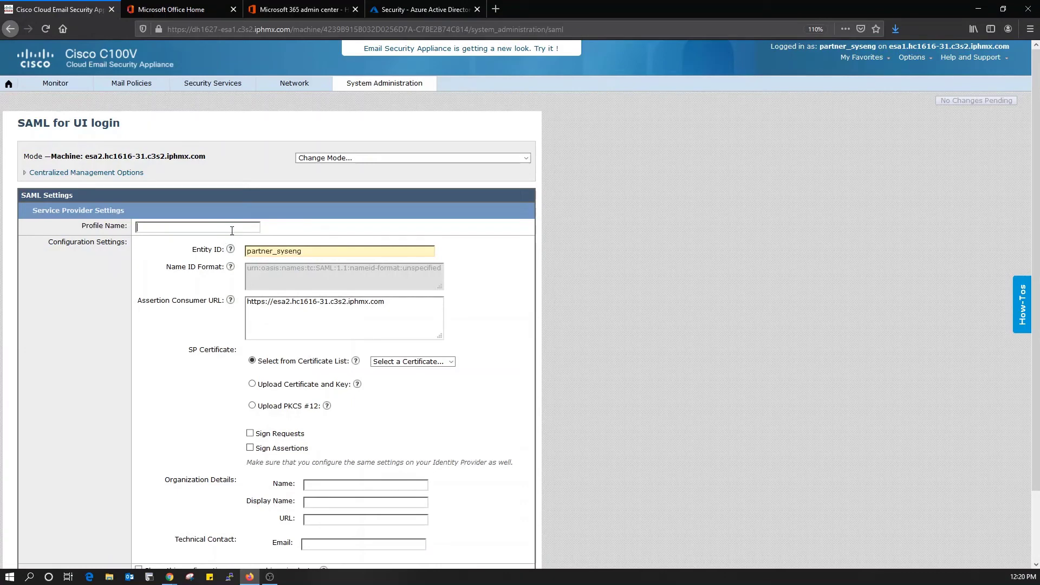
{"action": "type", "text": "Cisco C"}
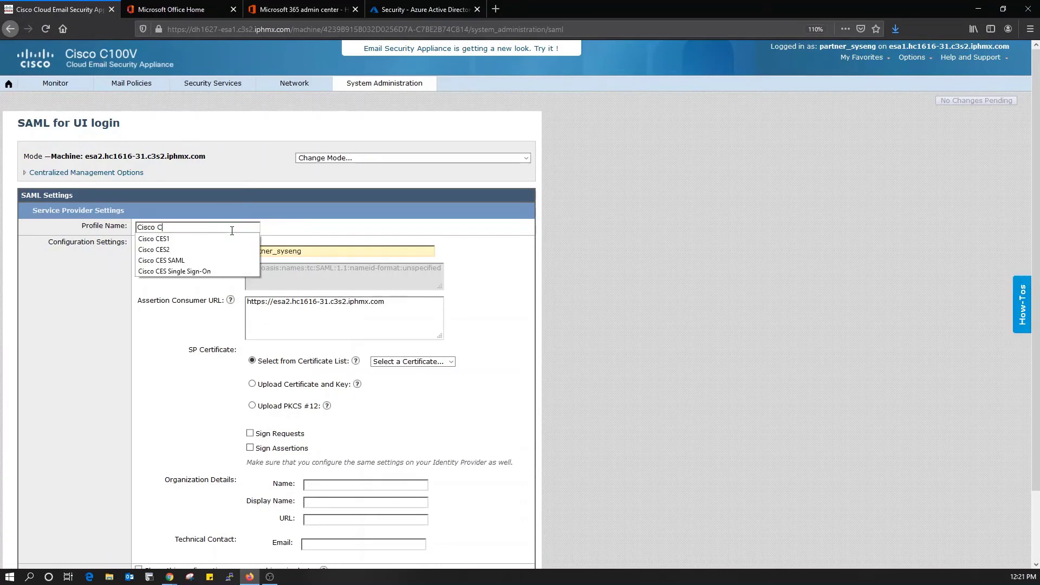
{"action": "type", "text": "ES2"}
{"action": "left_click", "coordinate": [327, 230]}
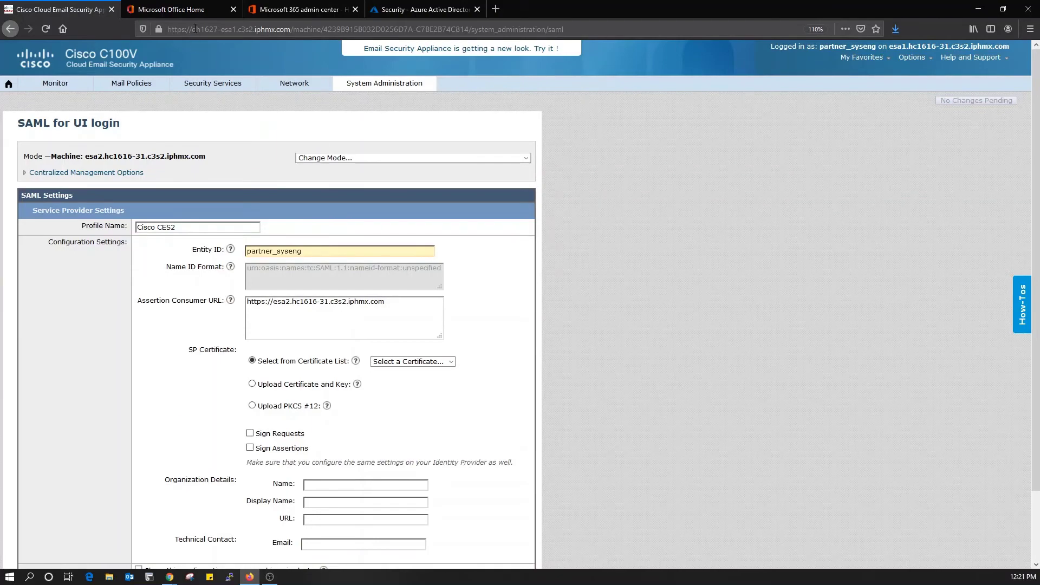
Set the service provider's Entity ID to dh1627-esa2.c3s2.iphmx.com, based on the host name in the page address
{"action": "left_click_drag", "start_coordinate": [192, 29], "coordinate": [290, 28]}
{"action": "key", "text": "ctrl+c"}
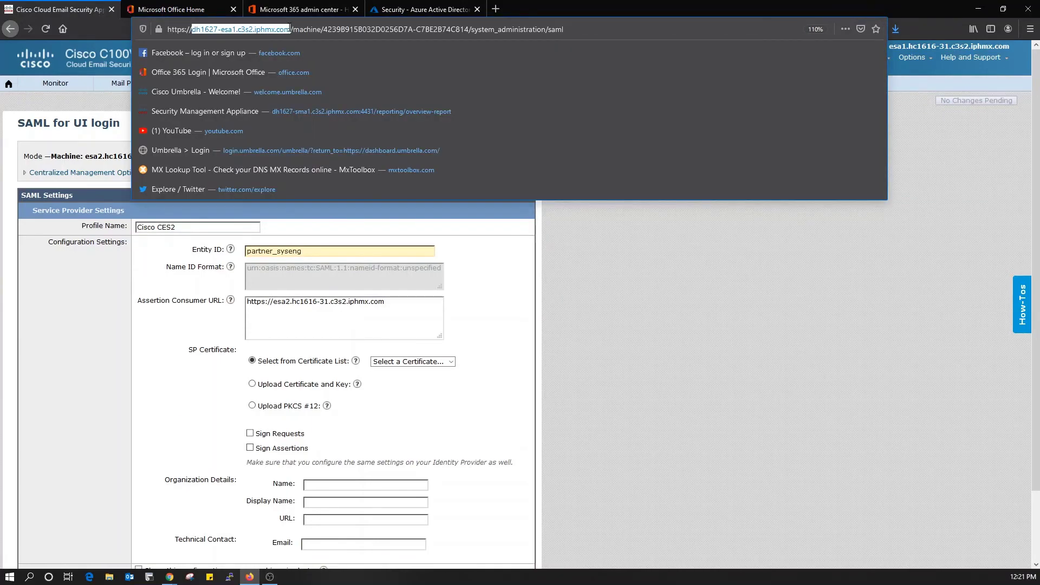
{"action": "double_click", "coordinate": [304, 250]}
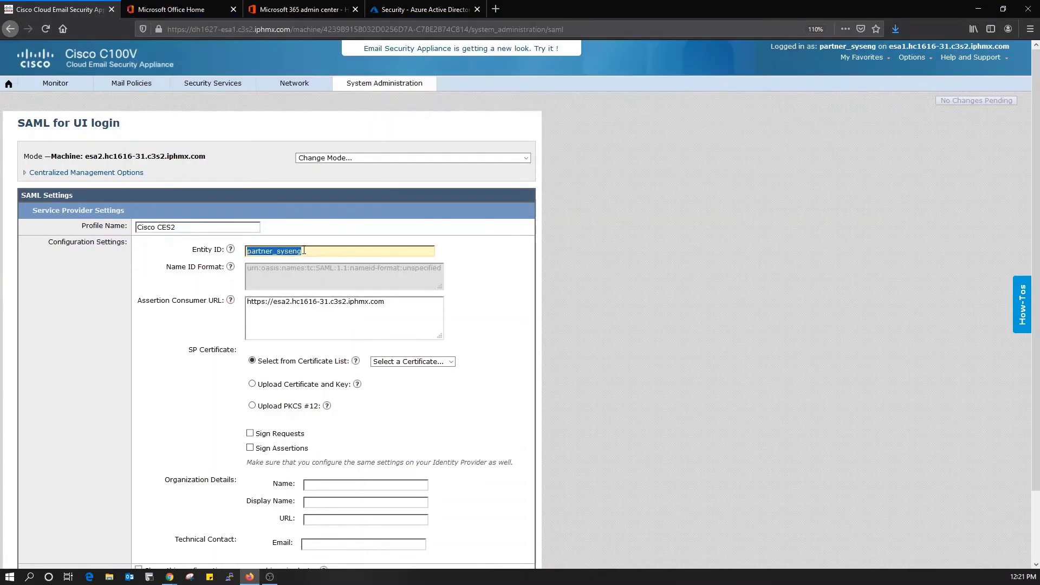
{"action": "key", "text": "ctrl+v"}
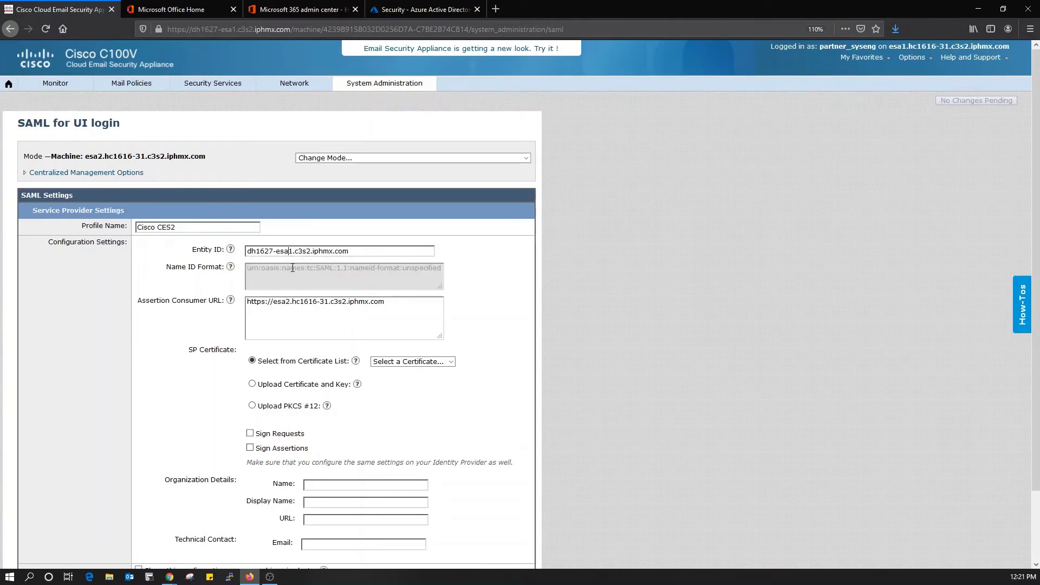
{"action": "key", "text": "BackSpace"}
{"action": "type", "text": "2"}
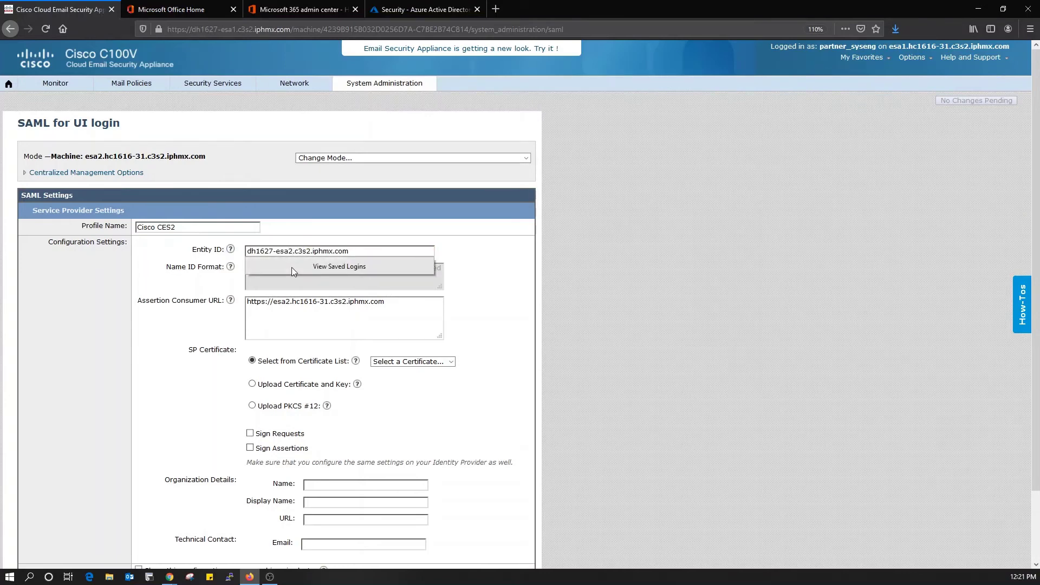
{"action": "left_click", "coordinate": [489, 286]}
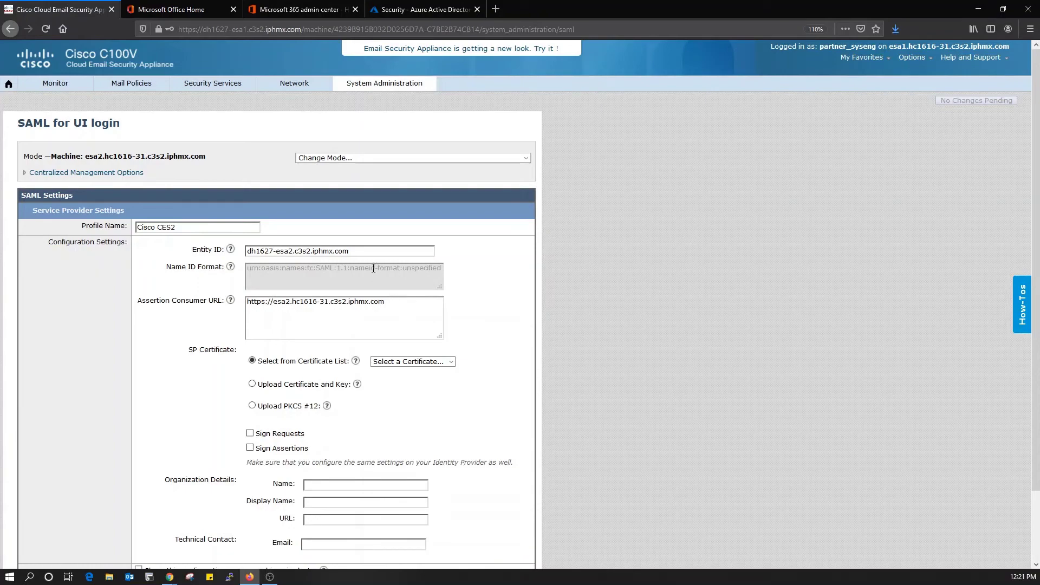
{"action": "left_click_drag", "start_coordinate": [352, 252], "coordinate": [245, 240]}
{"action": "key", "text": "ctrl+c"}
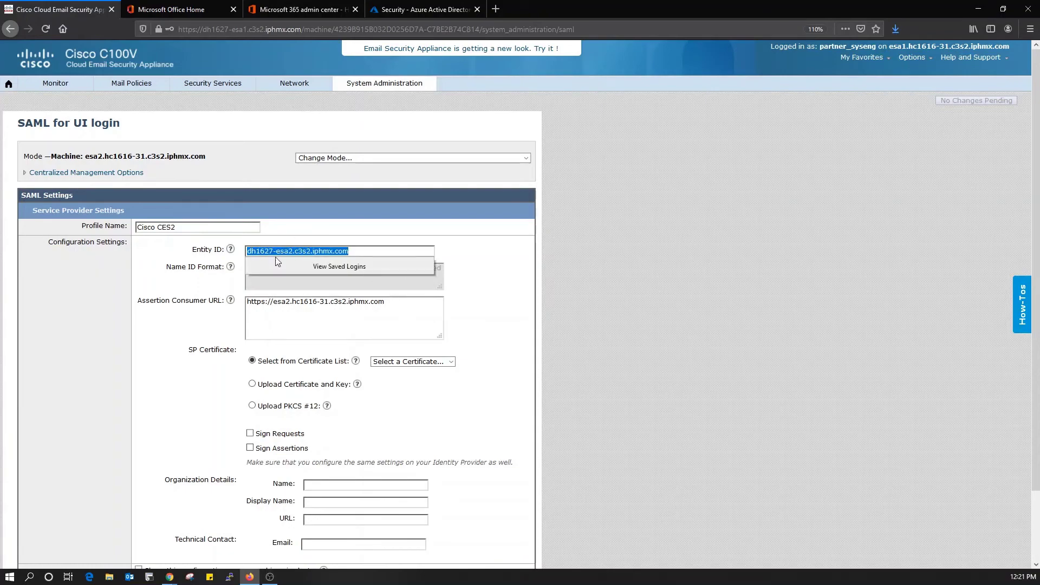
{"action": "left_click_drag", "start_coordinate": [396, 303], "coordinate": [275, 298]}
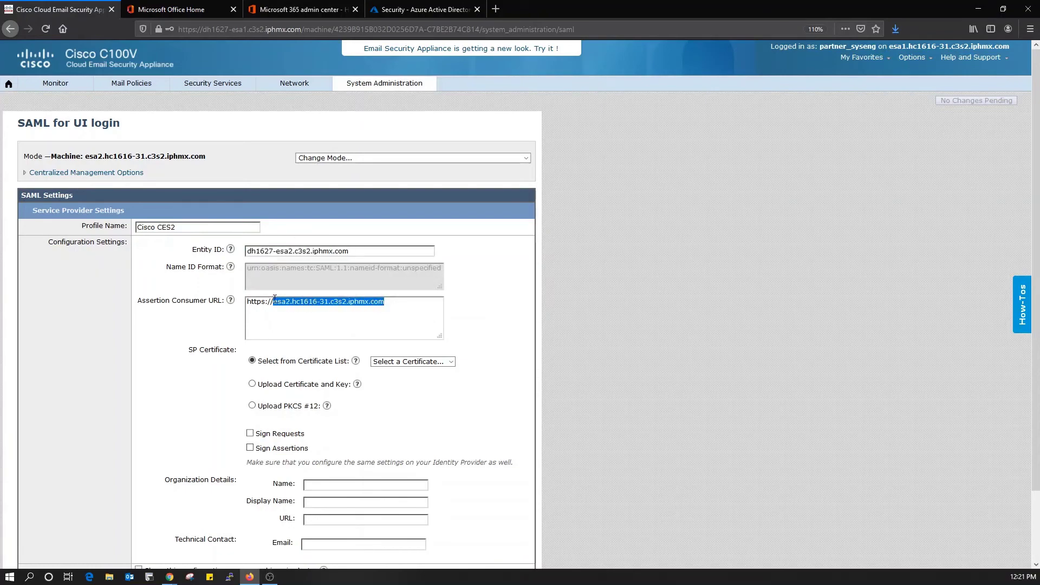
{"action": "key", "text": "ctrl+v"}
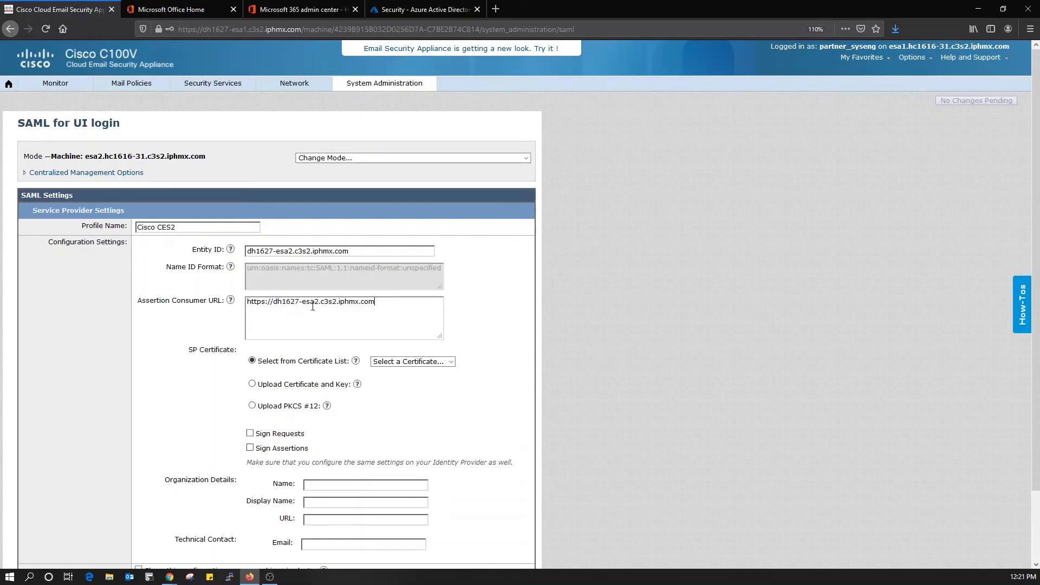
{"action": "scroll", "coordinate": [314, 303], "scroll_direction": "down", "scroll_amount": 3}
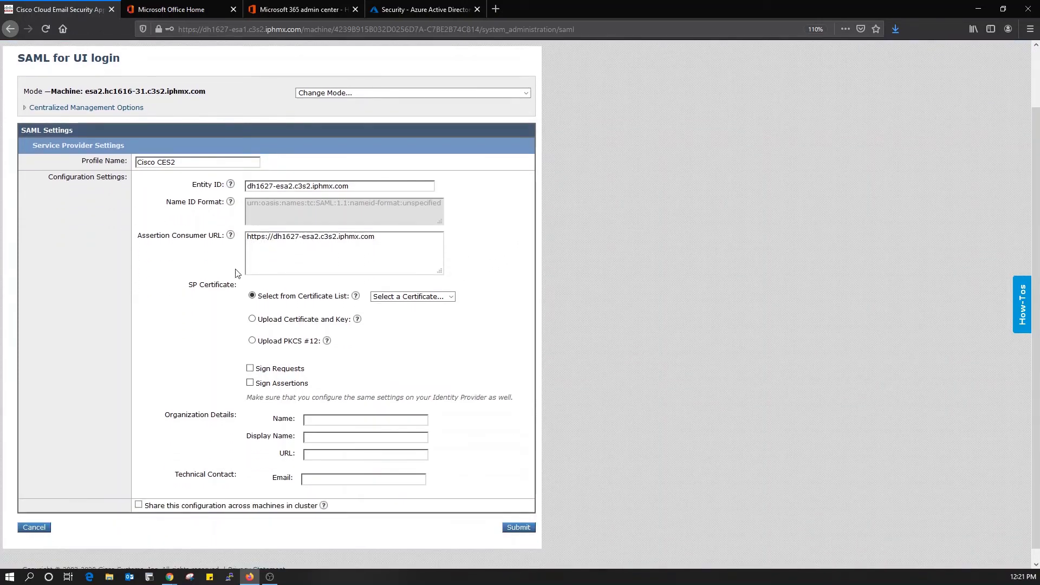
{"action": "left_click", "coordinate": [418, 298]}
{"action": "left_click", "coordinate": [415, 323]}
{"action": "scroll", "coordinate": [474, 333], "scroll_direction": "down", "scroll_amount": 1}
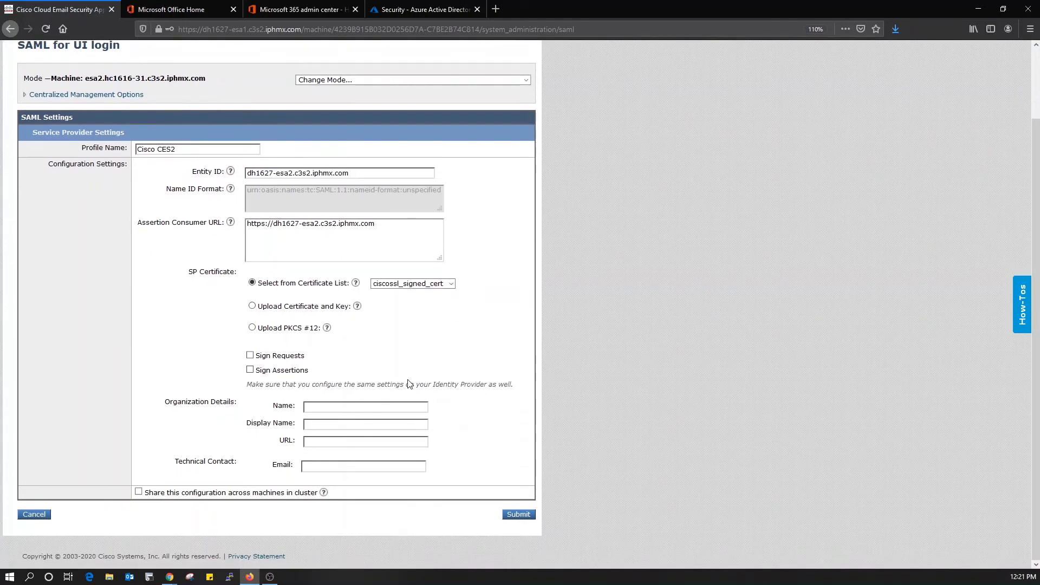
{"action": "left_click", "coordinate": [348, 409]}
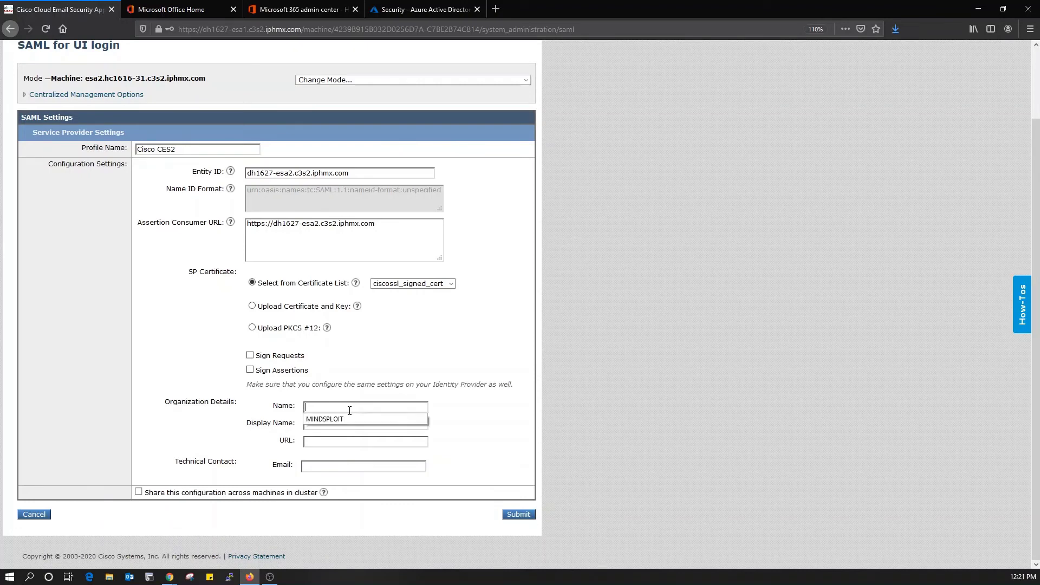
{"action": "left_click", "coordinate": [346, 420]}
{"action": "left_click", "coordinate": [337, 425]}
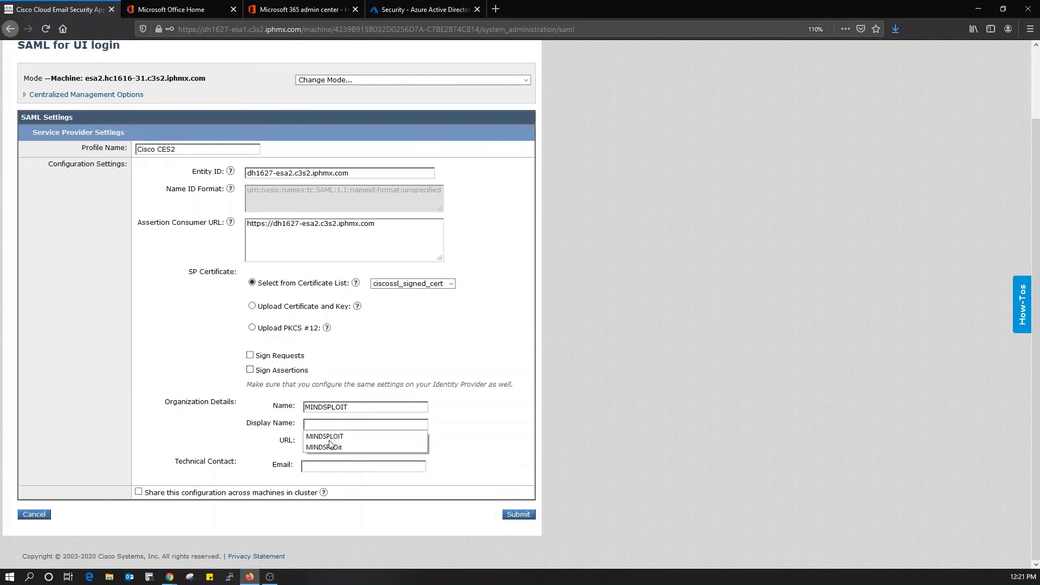
{"action": "left_click", "coordinate": [327, 441]}
{"action": "left_click", "coordinate": [327, 441]}
{"action": "left_click", "coordinate": [324, 457]}
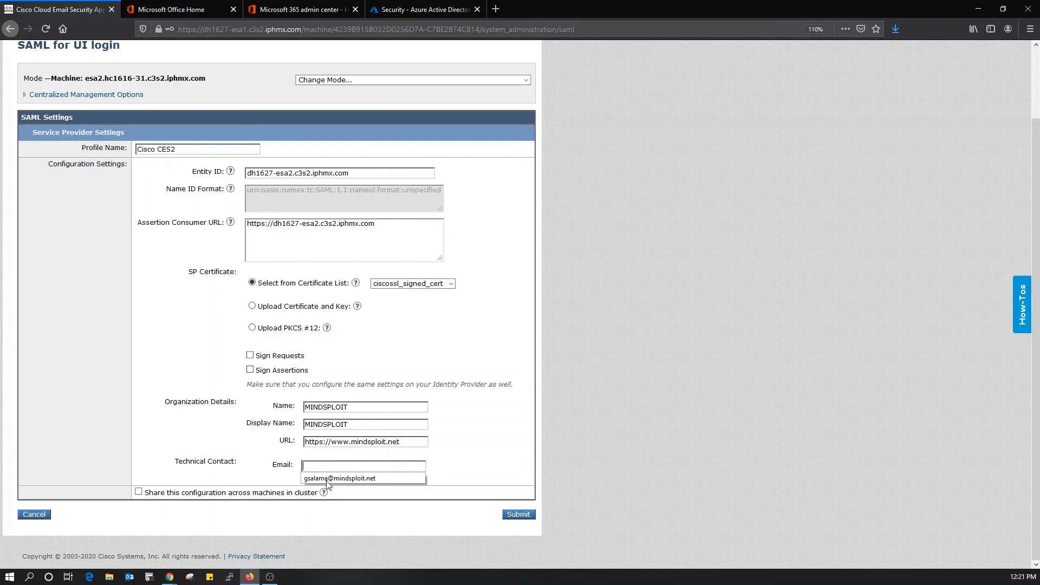
{"action": "left_click", "coordinate": [325, 478]}
{"action": "left_click", "coordinate": [519, 515]}
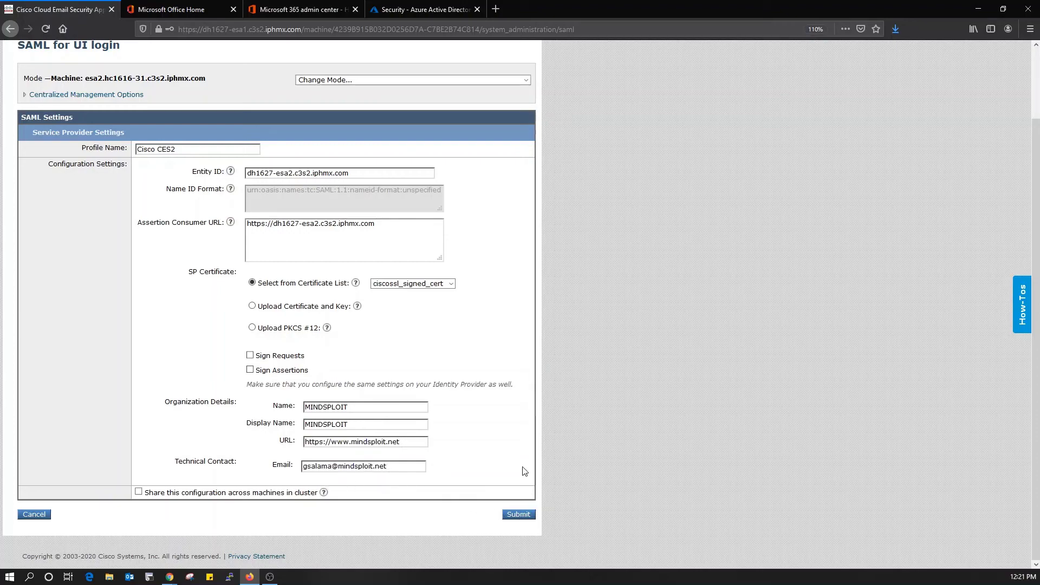
{"action": "left_click", "coordinate": [296, 112]}
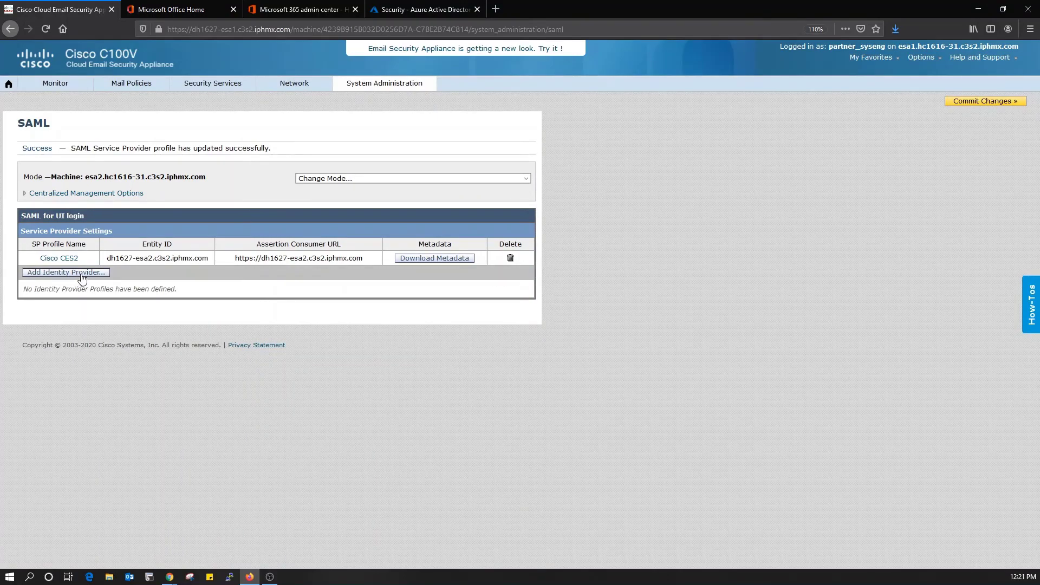
Add an identity provider profile named Azure AD using Cisco CES1.xml as imported IDP metadata, submit it and commit the changes
{"action": "left_click", "coordinate": [81, 274]}
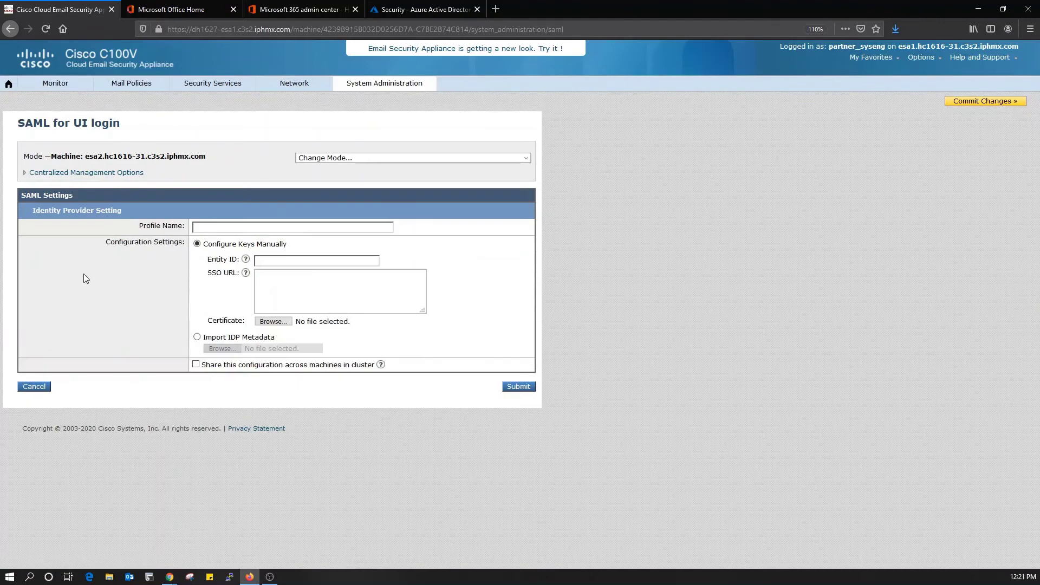
{"action": "left_click", "coordinate": [227, 228]}
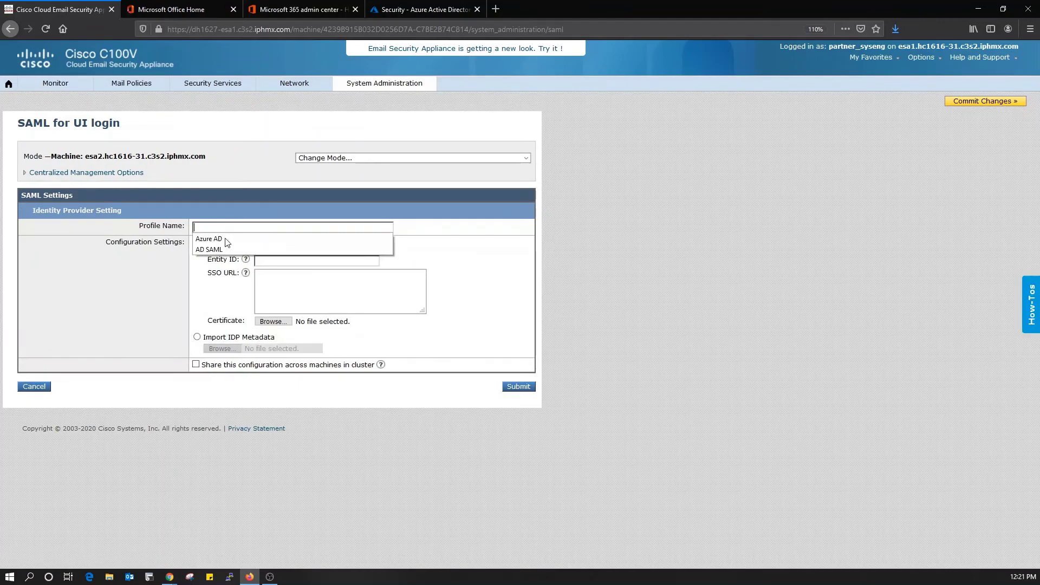
{"action": "left_click", "coordinate": [227, 241]}
{"action": "left_click", "coordinate": [216, 339]}
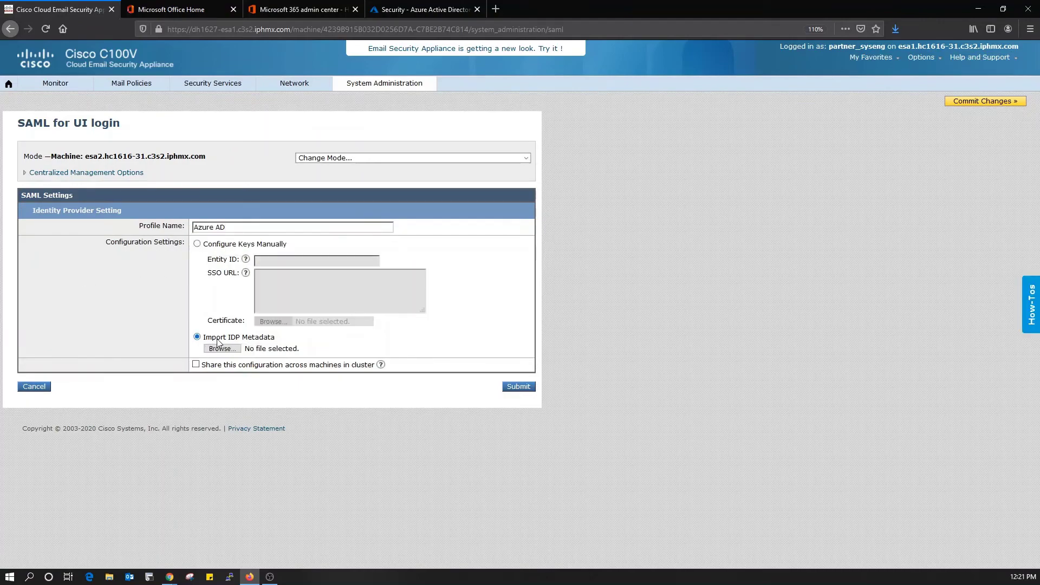
{"action": "left_click", "coordinate": [230, 351]}
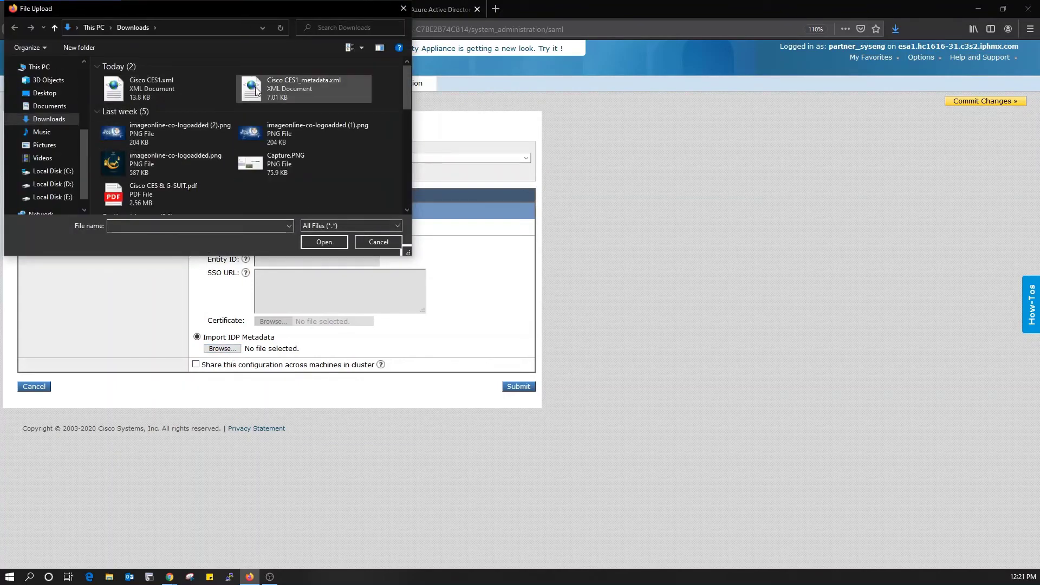
{"action": "double_click", "coordinate": [154, 86]}
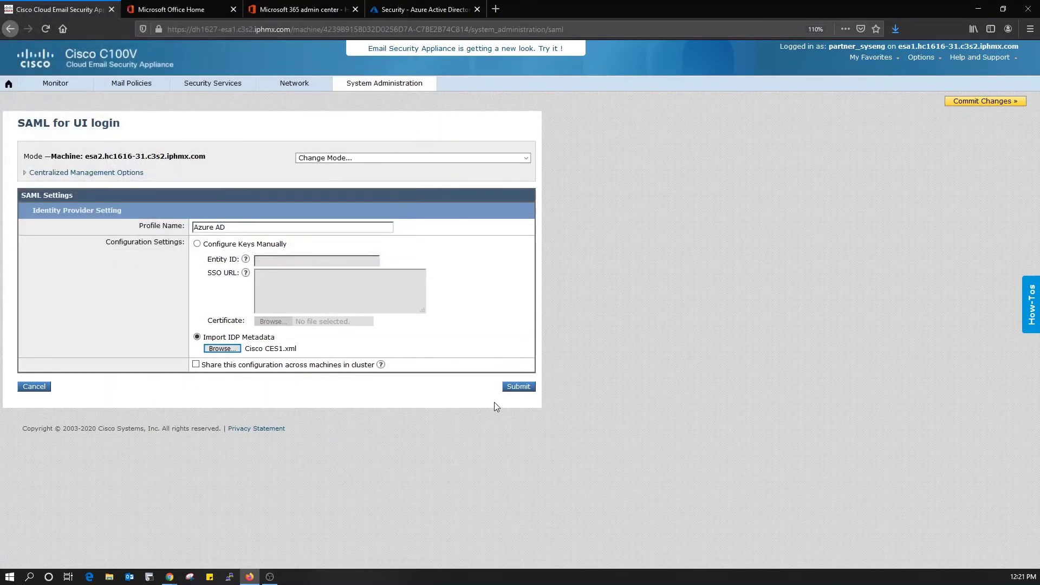
{"action": "left_click", "coordinate": [517, 386]}
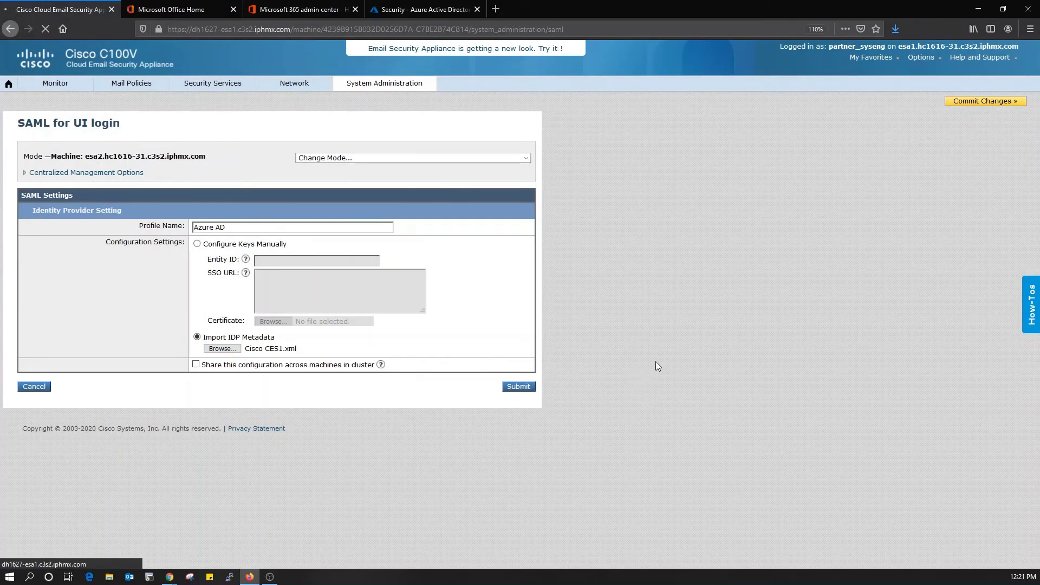
{"action": "left_click", "coordinate": [978, 102]}
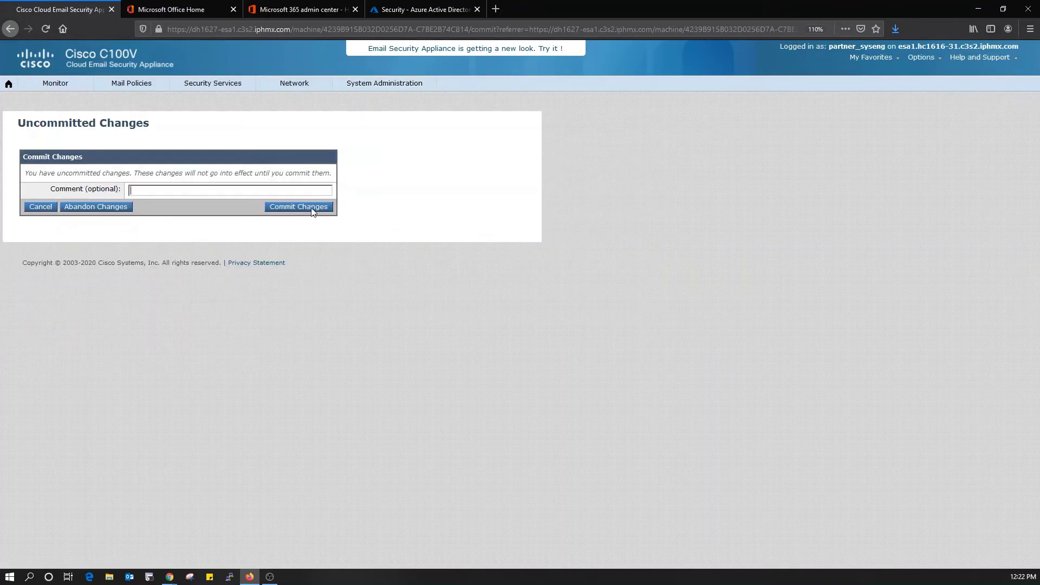
{"action": "left_click", "coordinate": [312, 209]}
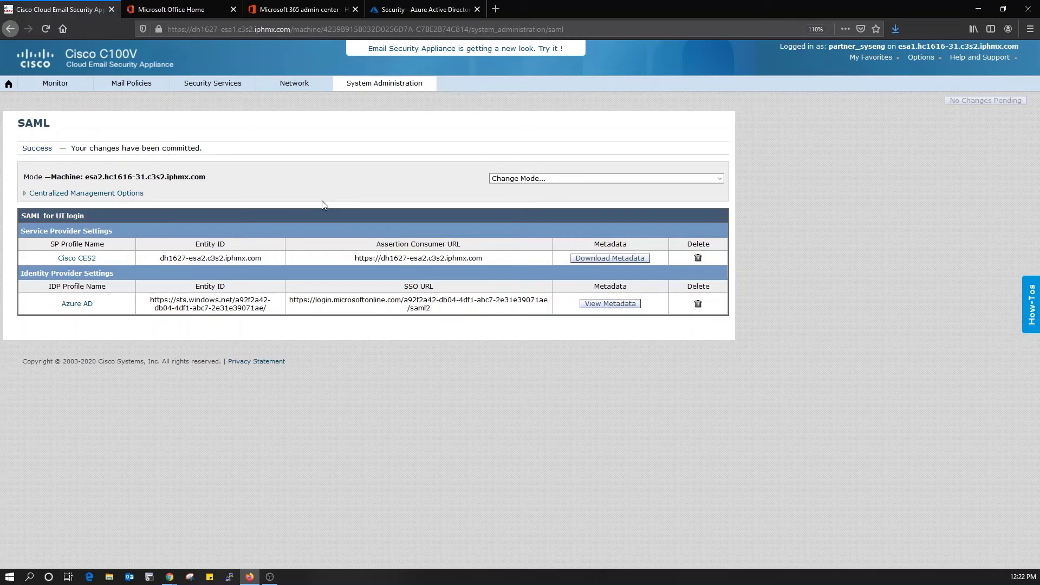
Open the Users administration page and switch its mode to the cluster Hosted_Cluster
{"action": "left_click", "coordinate": [385, 83]}
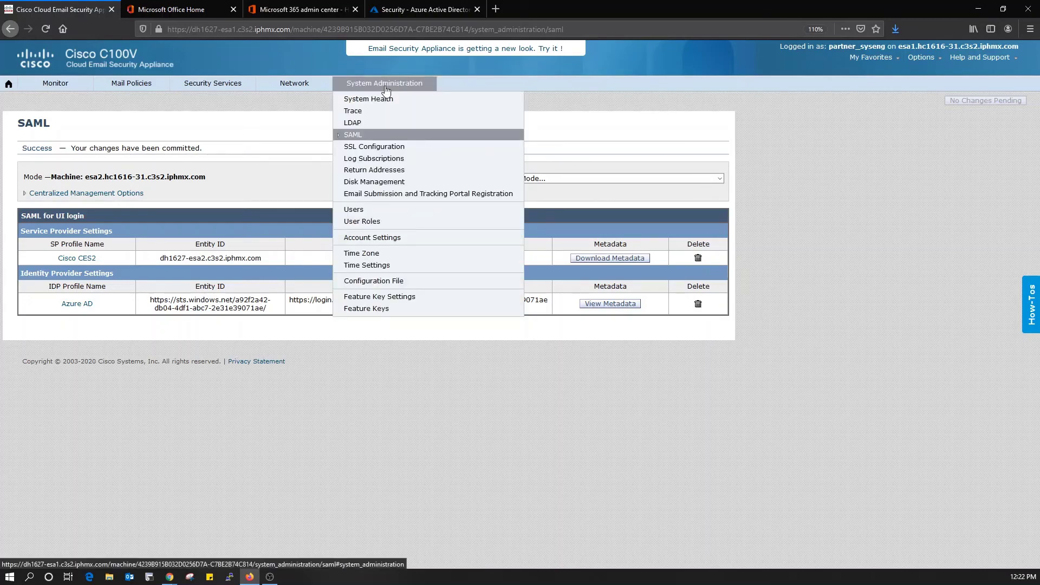
{"action": "left_click", "coordinate": [377, 208]}
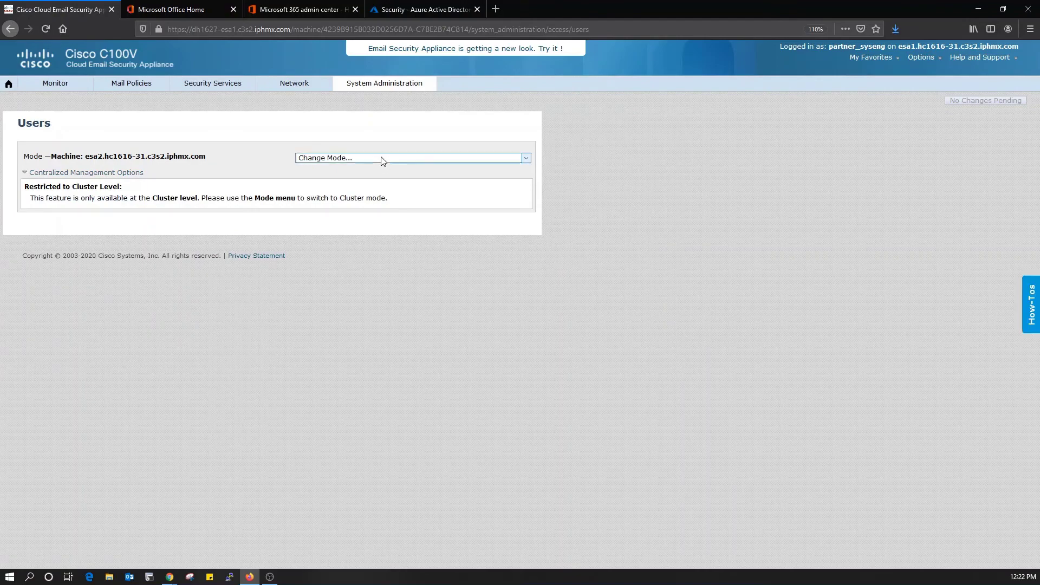
{"action": "left_click", "coordinate": [383, 158]}
{"action": "left_click", "coordinate": [374, 178]}
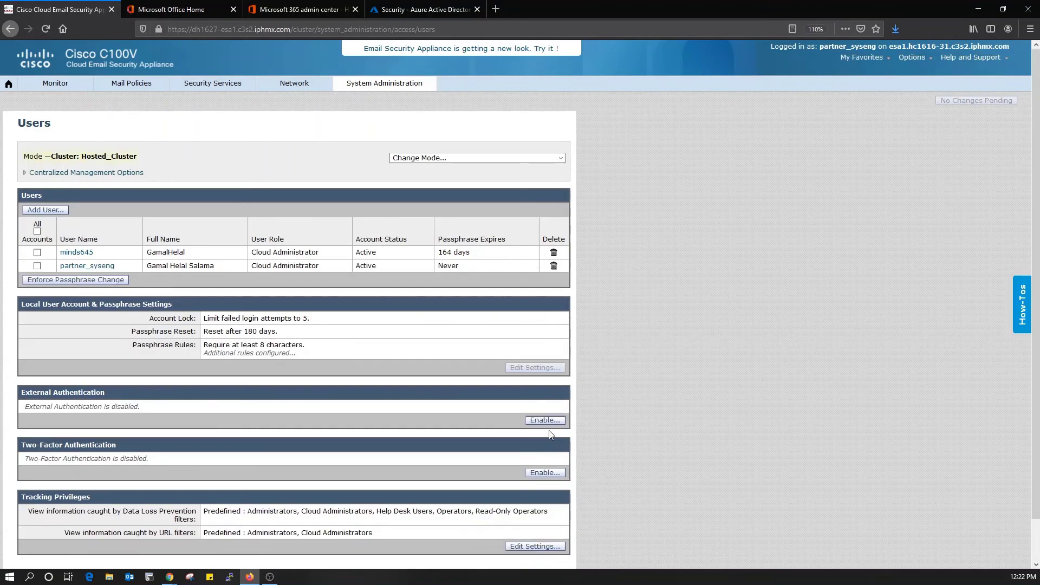
Enable external authentication for the cluster with SAML as authentication type, and review the attribute names used for matching the group map
{"action": "left_click", "coordinate": [544, 419]}
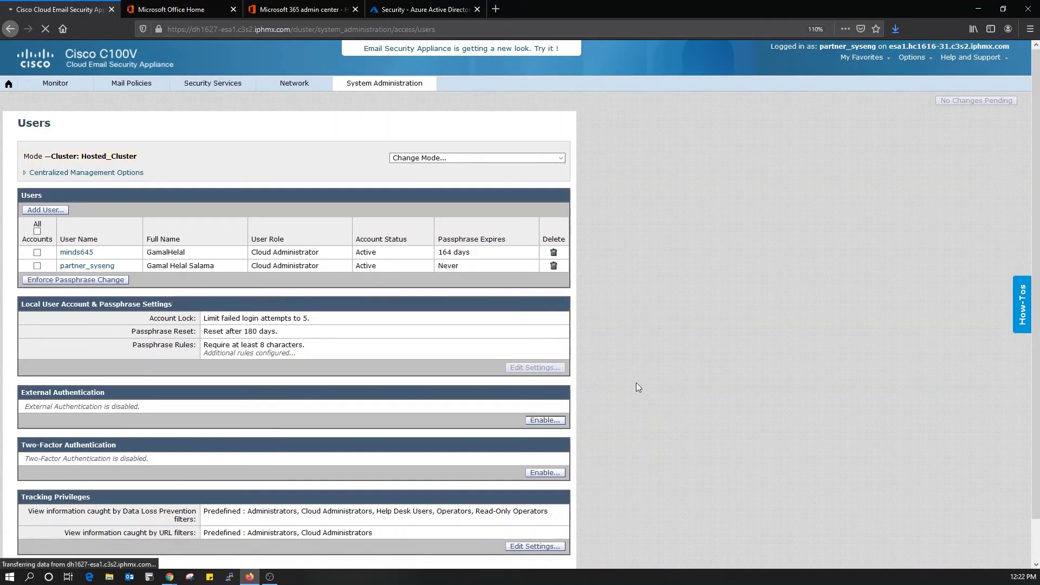
{"action": "left_click", "coordinate": [211, 231]}
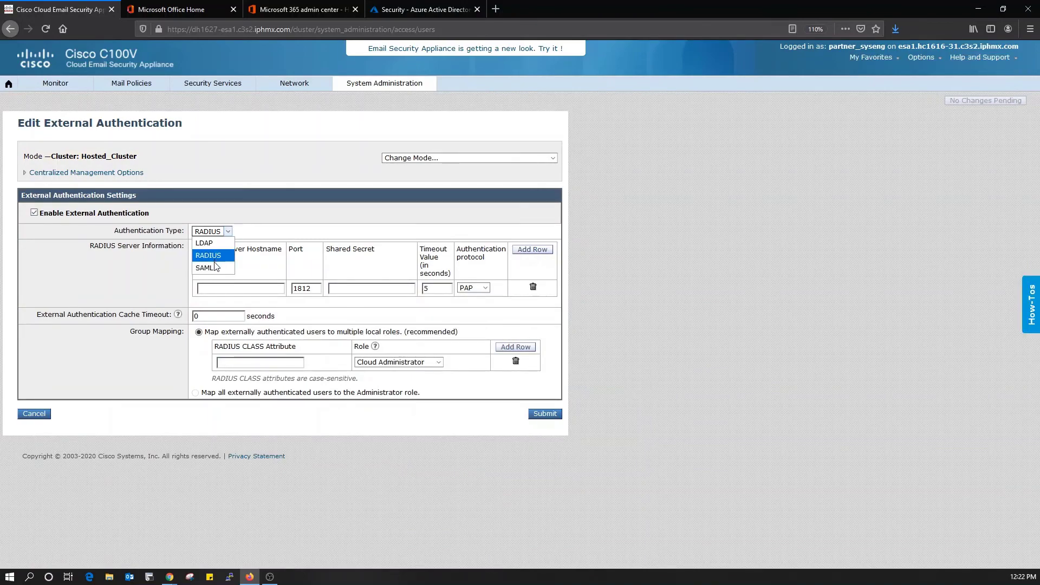
{"action": "left_click", "coordinate": [209, 268]}
{"action": "double_click", "coordinate": [247, 276]}
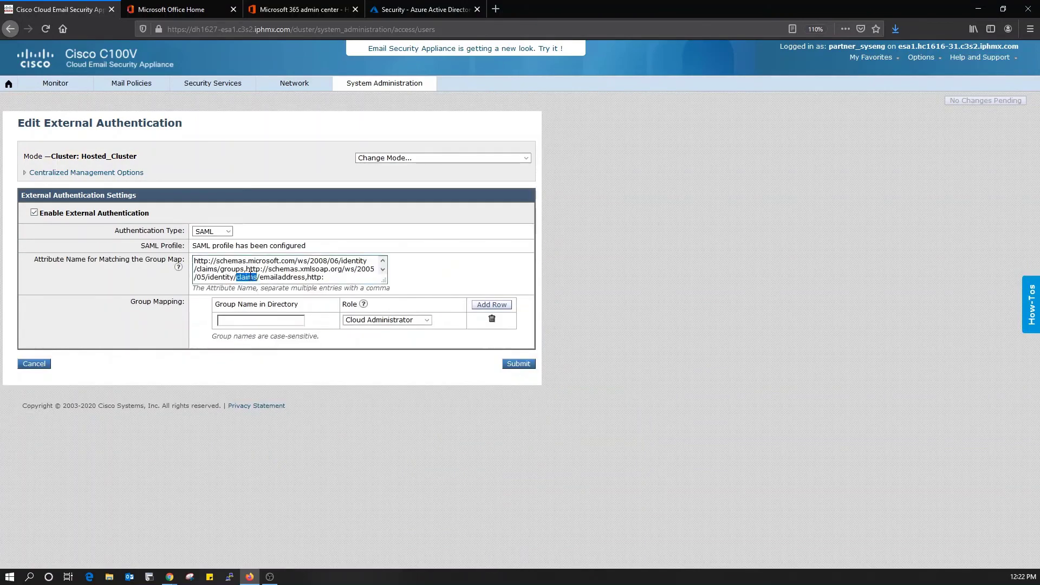
{"action": "key", "text": "ctrl+a"}
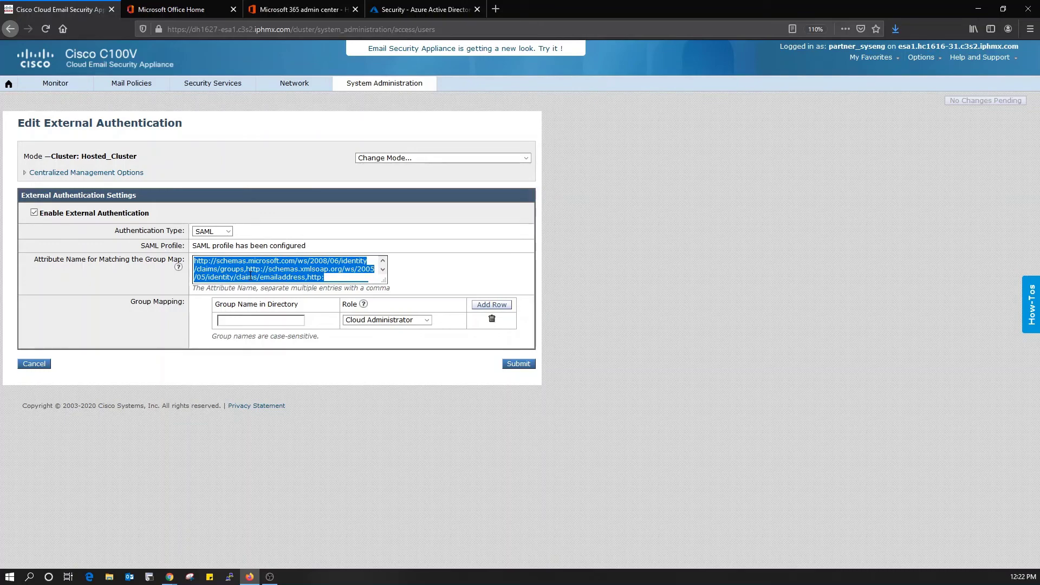
Copy the Security group's Object Id from Azure Active Directory and map it as the directory group to the Cloud Administrator role
{"action": "left_click", "coordinate": [255, 323]}
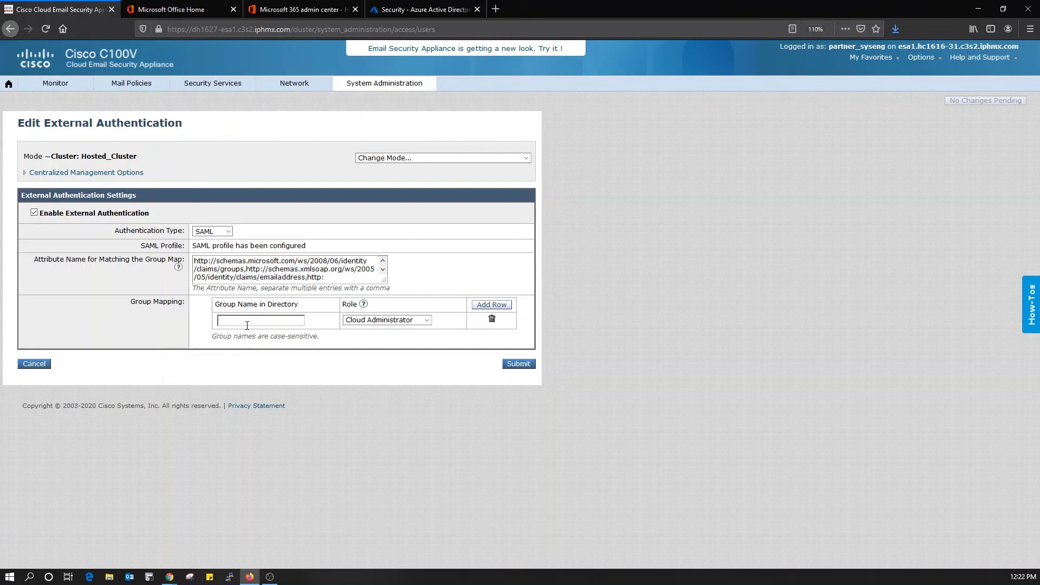
{"action": "left_click", "coordinate": [405, 11]}
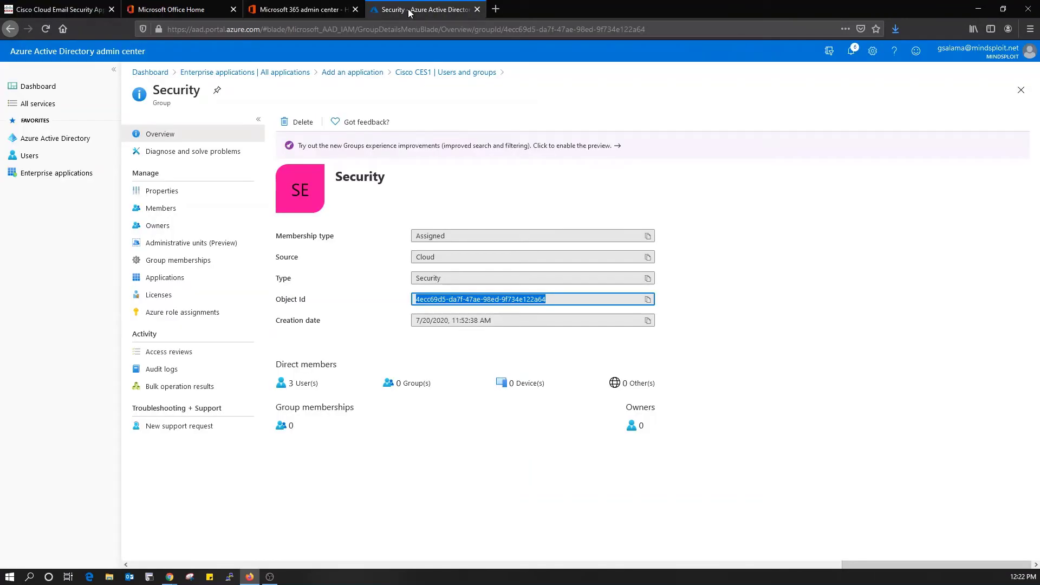
{"action": "right_click", "coordinate": [489, 300]}
{"action": "left_click", "coordinate": [519, 333]}
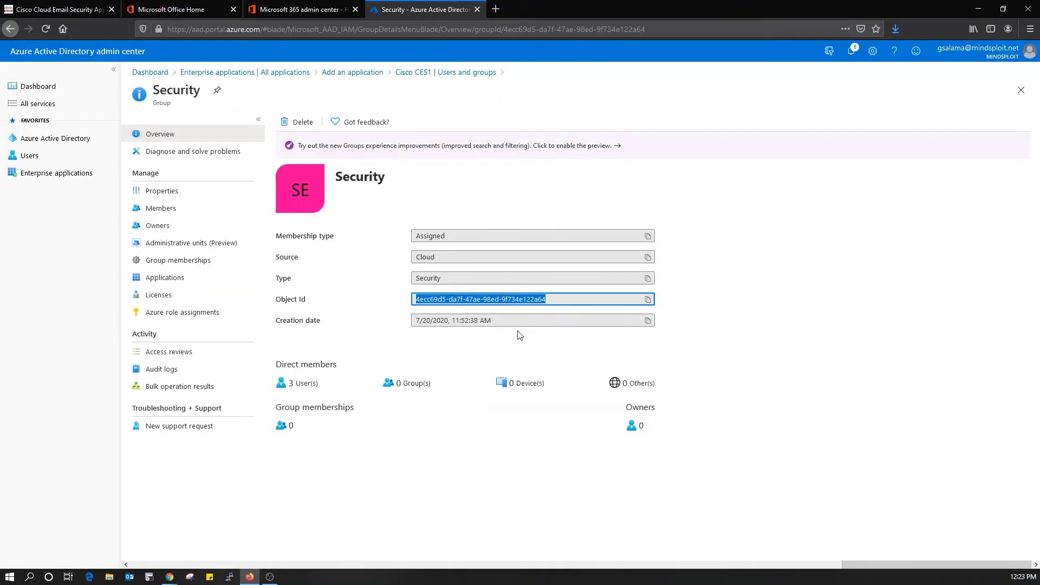
{"action": "left_click", "coordinate": [74, 5]}
{"action": "left_click", "coordinate": [273, 324]}
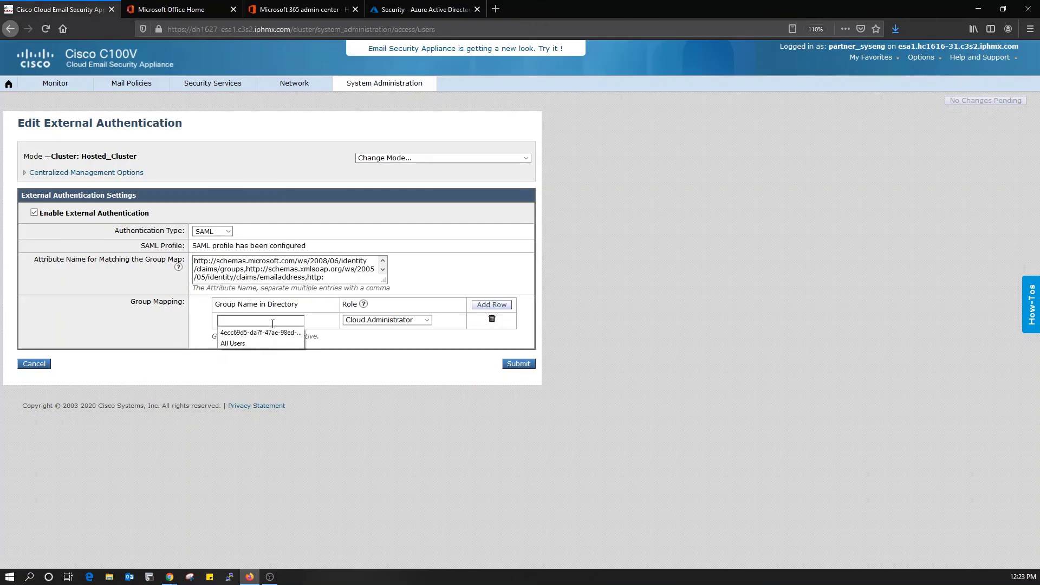
{"action": "key", "text": "ctrl+v"}
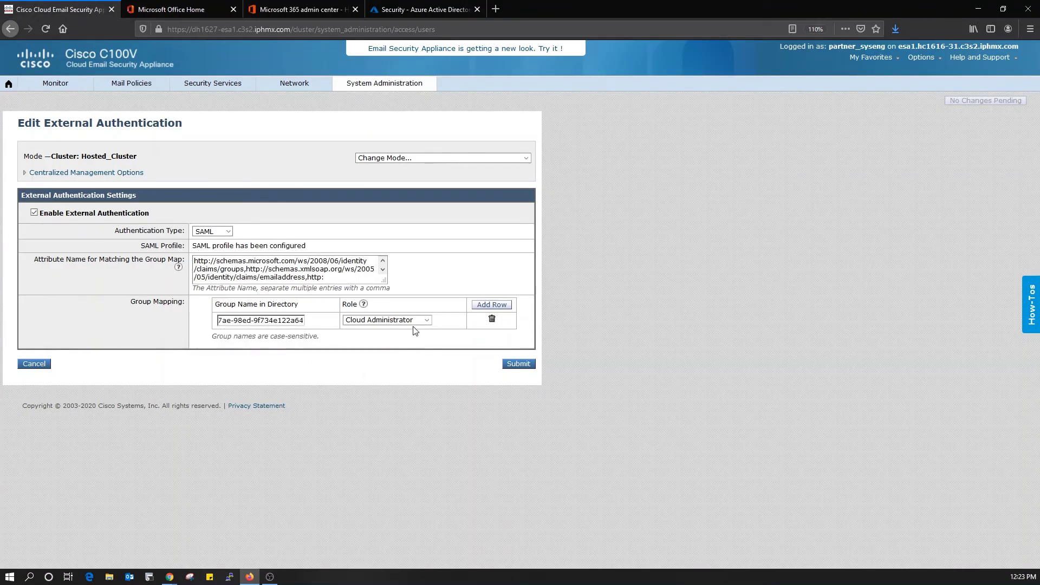
{"action": "left_click", "coordinate": [417, 321]}
{"action": "left_click", "coordinate": [398, 344]}
{"action": "left_click", "coordinate": [484, 307]}
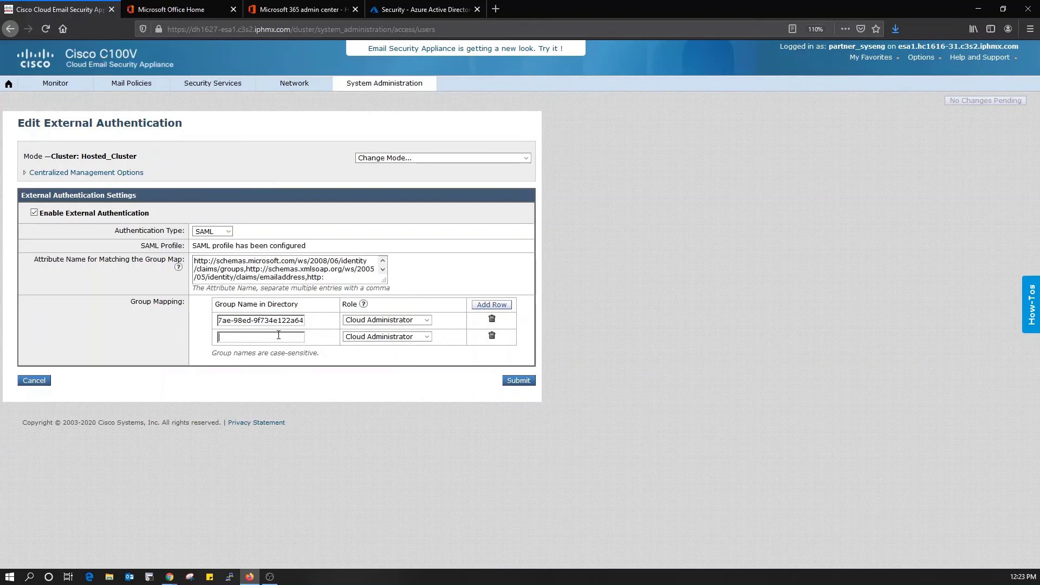
{"action": "left_click", "coordinate": [408, 336]}
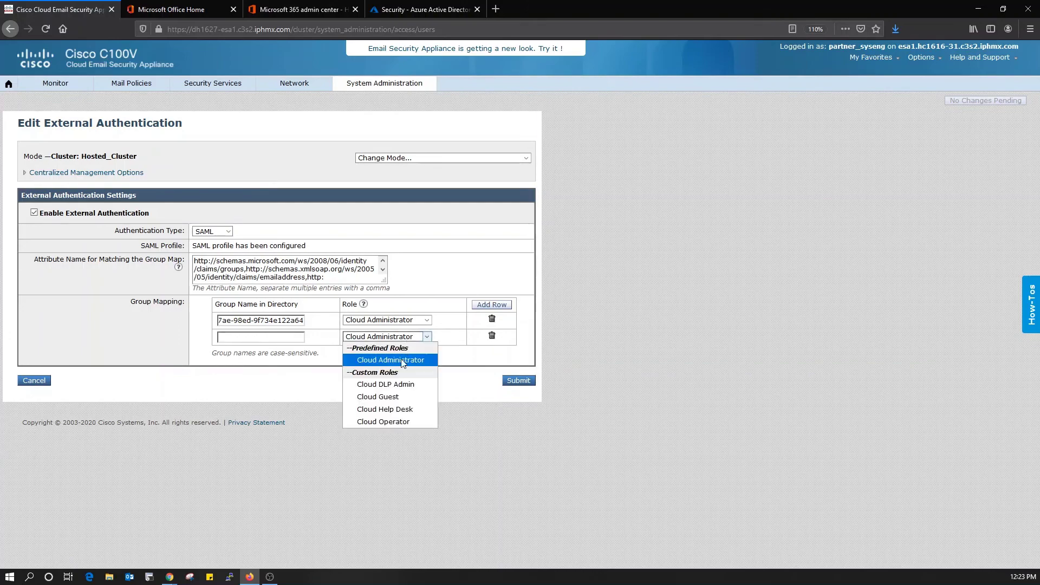
{"action": "left_click", "coordinate": [395, 409]}
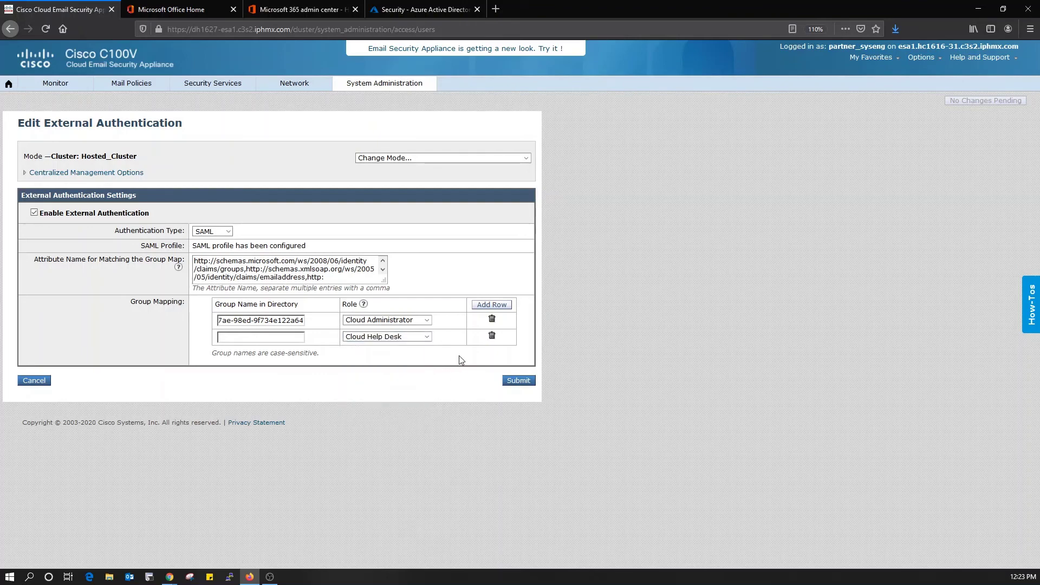
{"action": "left_click", "coordinate": [492, 337]}
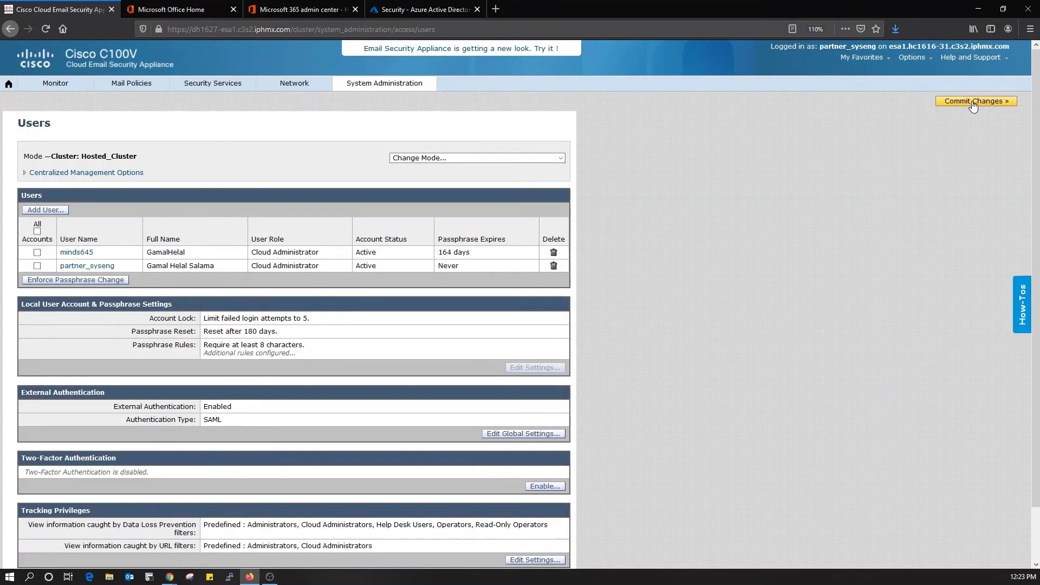
Commit the external authentication changes without a comment
{"action": "left_click", "coordinate": [973, 103]}
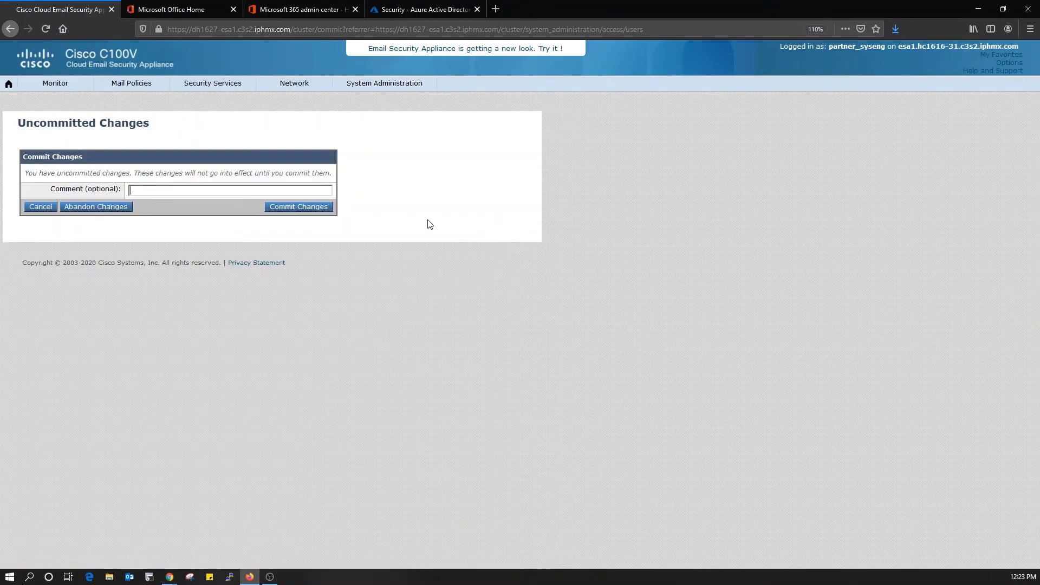
{"action": "left_click", "coordinate": [308, 206]}
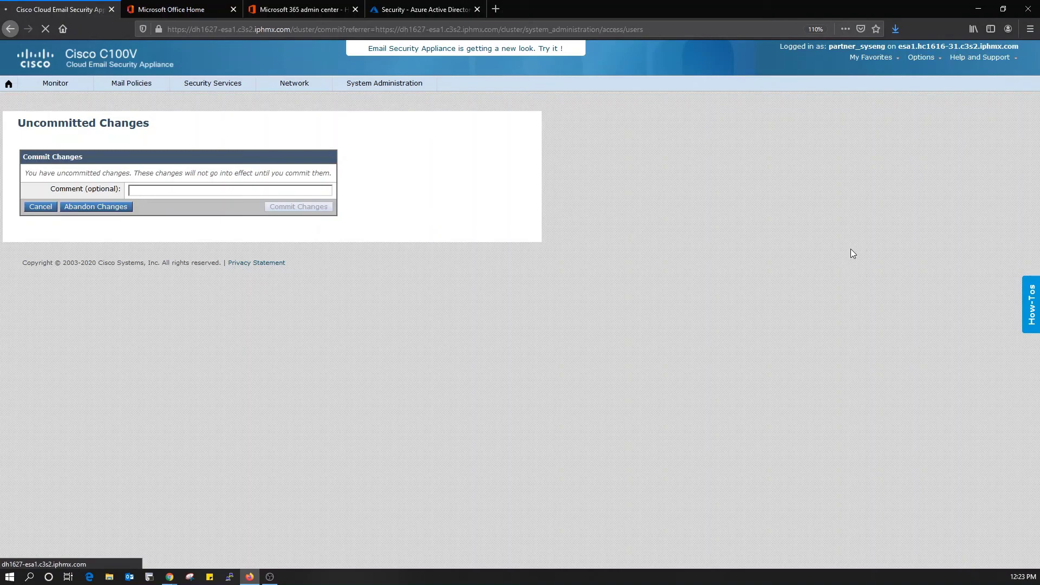
Check which account is signed in on the Microsoft Office page, and log out of the Cisco appliance
{"action": "left_click", "coordinate": [178, 8]}
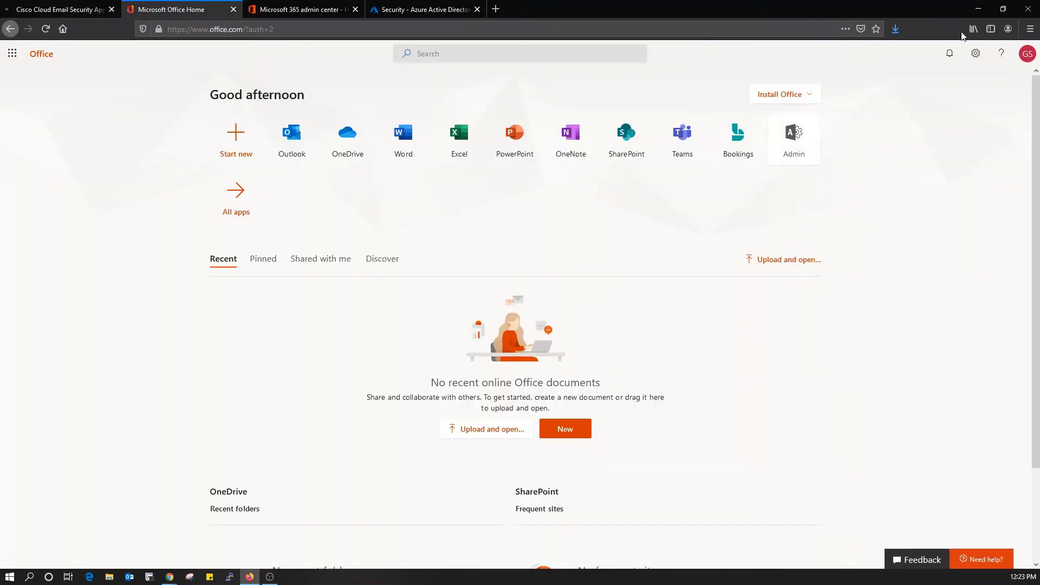
{"action": "left_click", "coordinate": [1025, 54]}
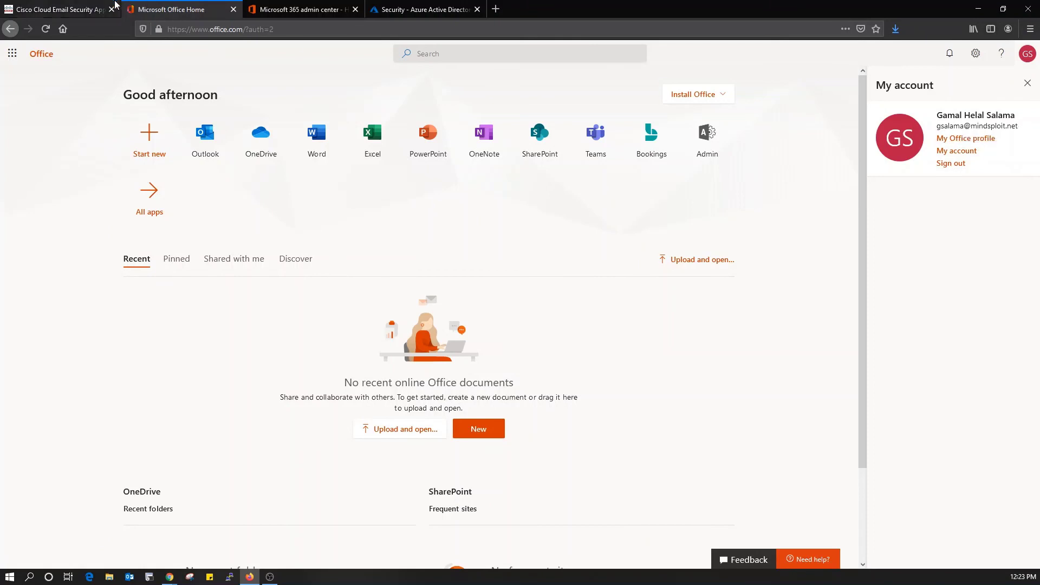
{"action": "left_click", "coordinate": [82, 12]}
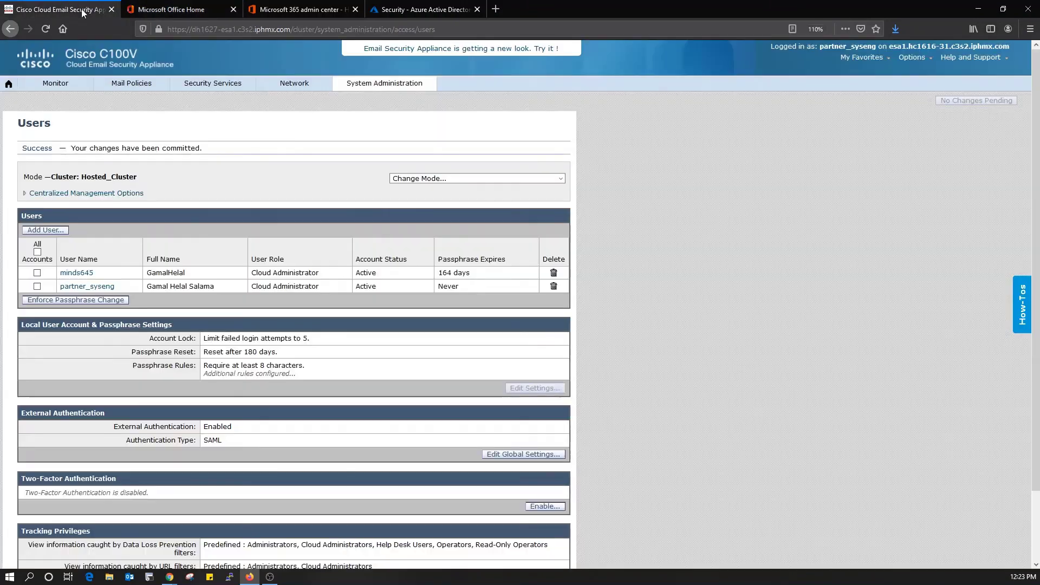
{"action": "left_click", "coordinate": [913, 58]}
{"action": "left_click", "coordinate": [886, 135]}
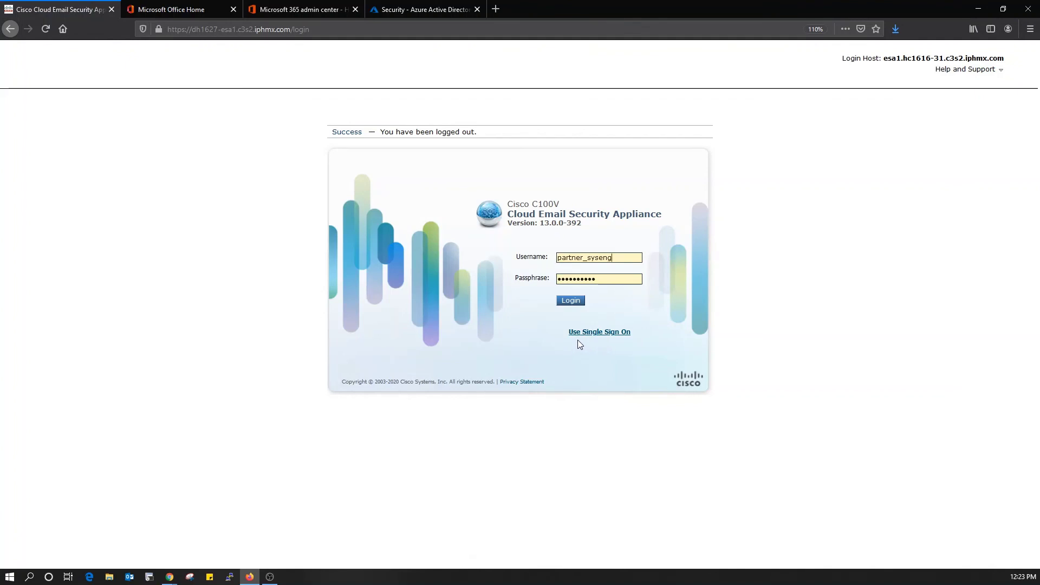
Start a single sign-on login to the esa1 appliance and examine the Microsoft login address it redirects to
{"action": "left_click_drag", "start_coordinate": [559, 340], "coordinate": [615, 337]}
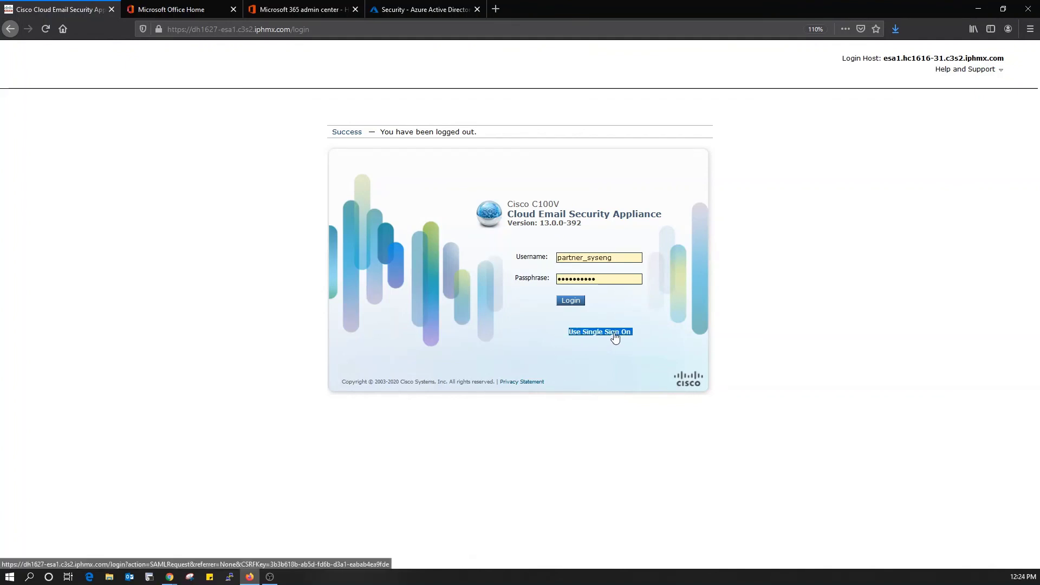
{"action": "left_click", "coordinate": [628, 332]}
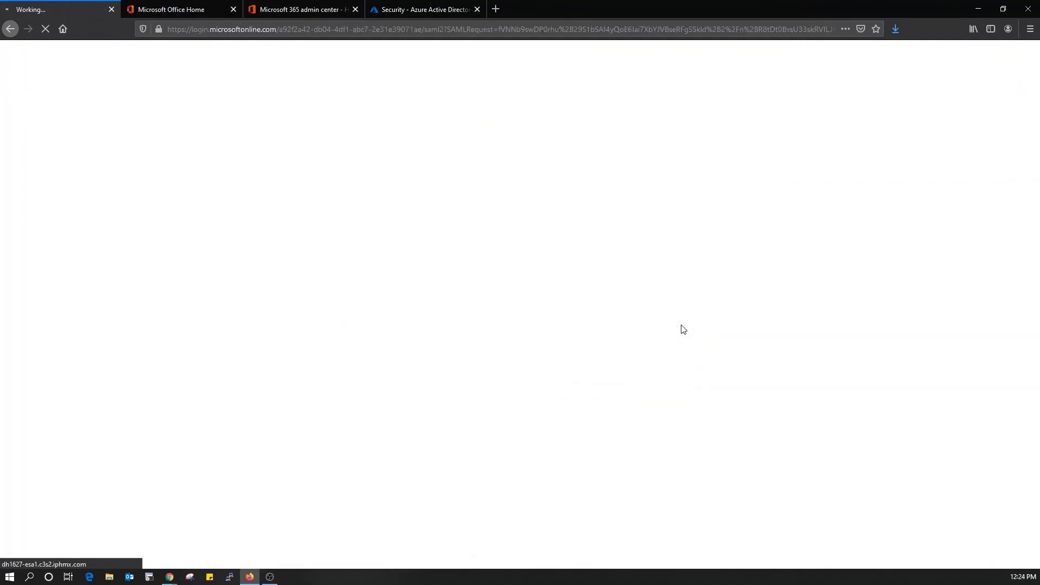
{"action": "left_click", "coordinate": [190, 31]}
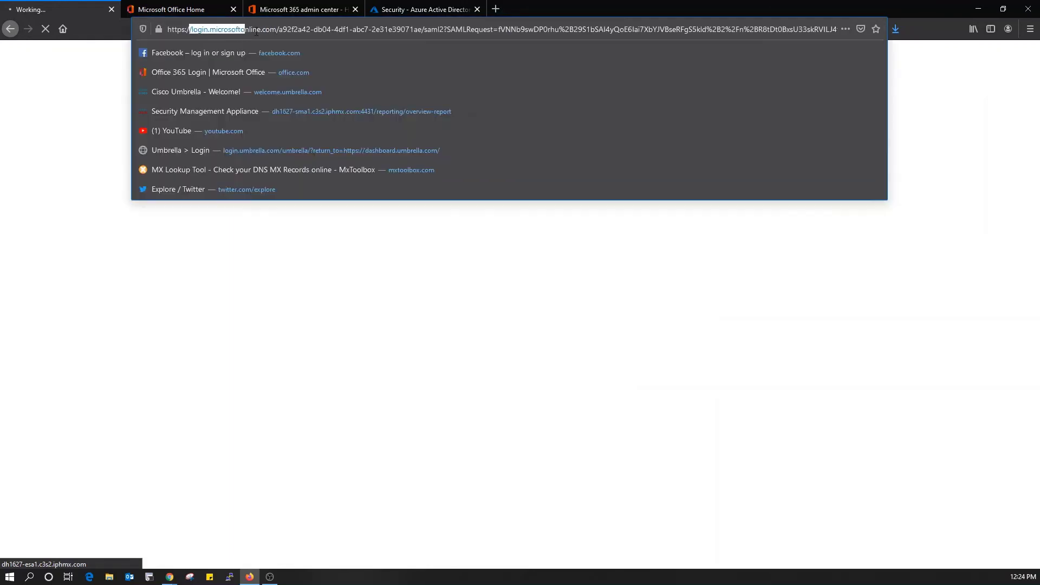
{"action": "left_click", "coordinate": [336, 278]}
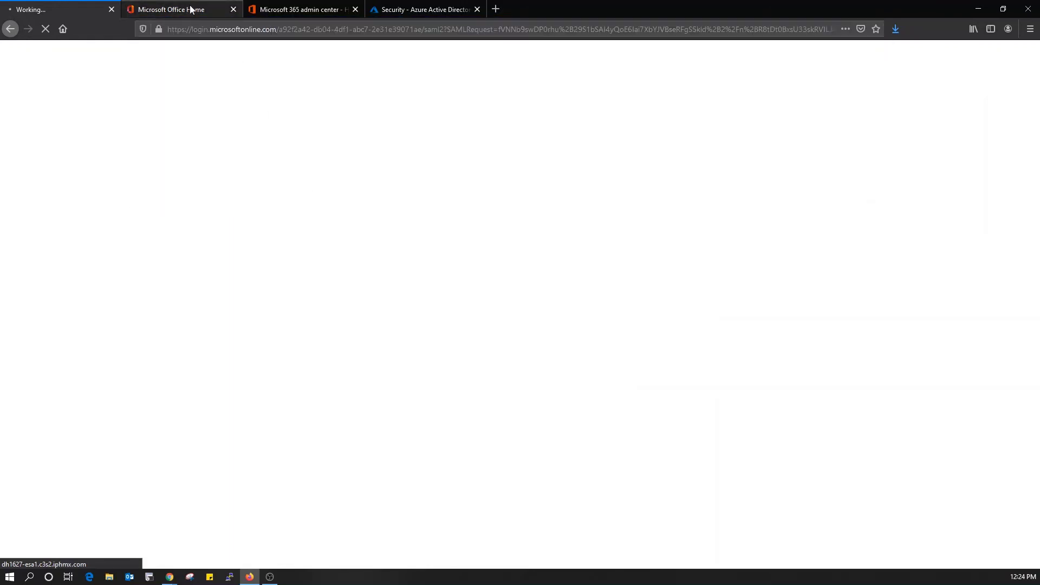